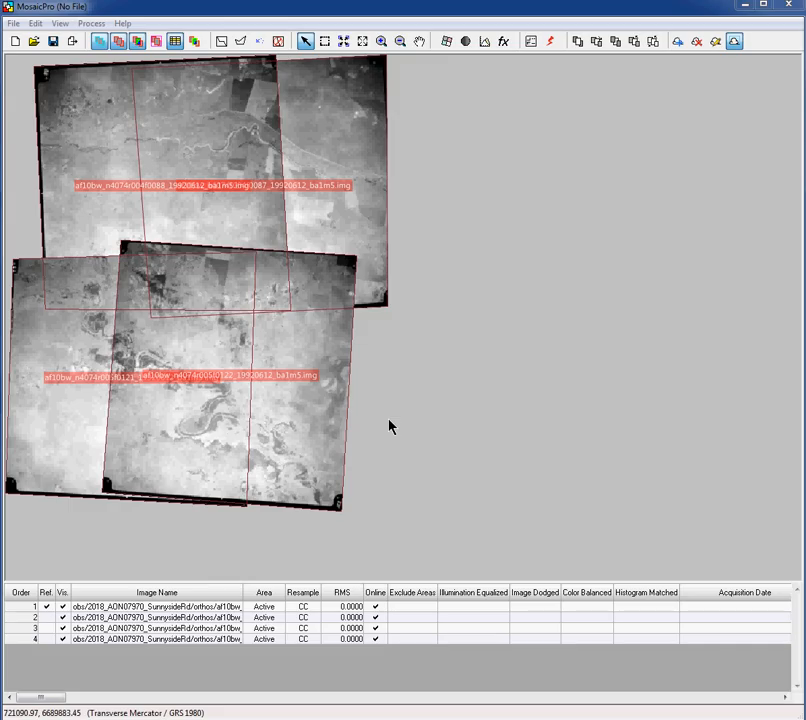
With image 3 selected, hide image labels and active-area outlines, then bring up Seamline Generation Options
click(219, 367)
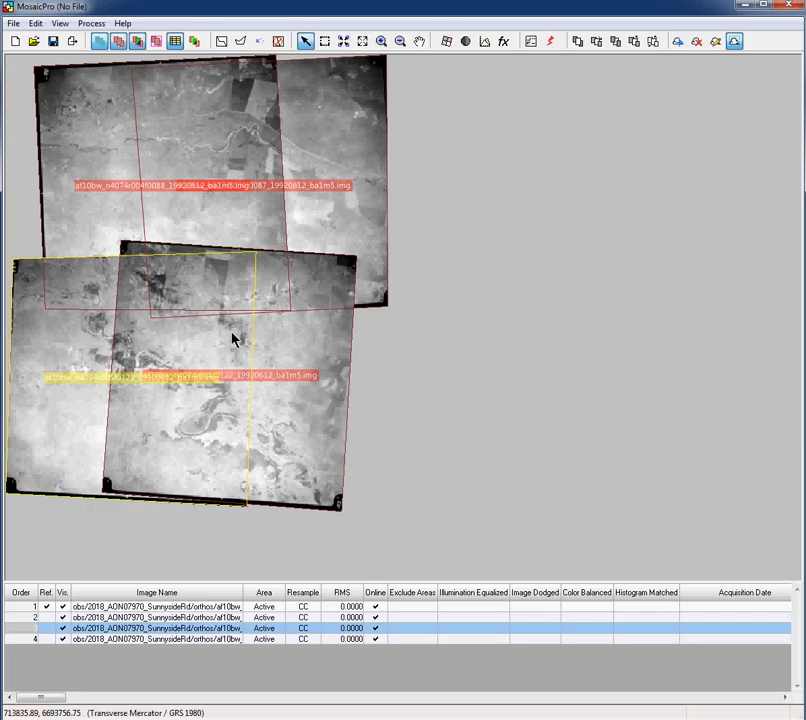
click(55, 25)
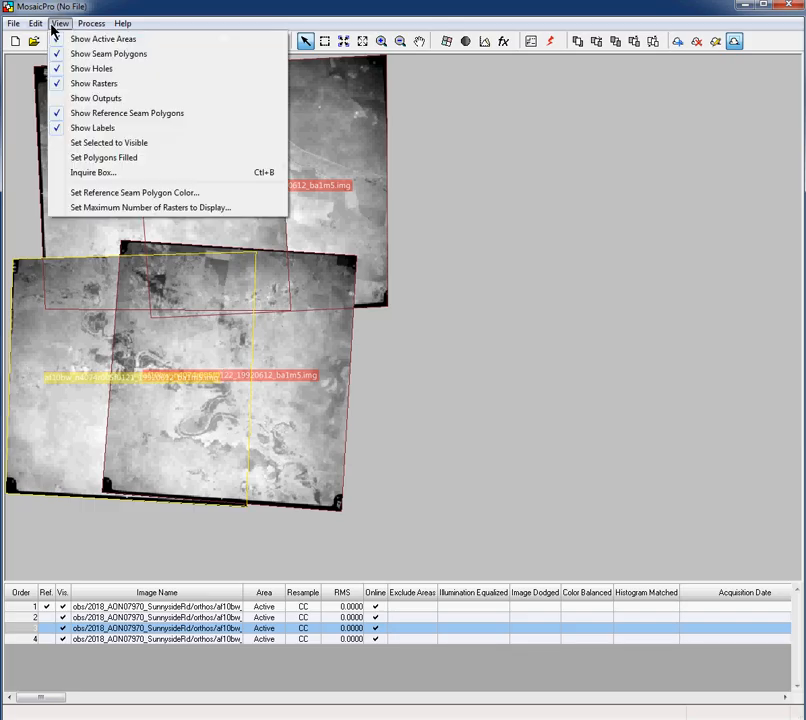
click(95, 128)
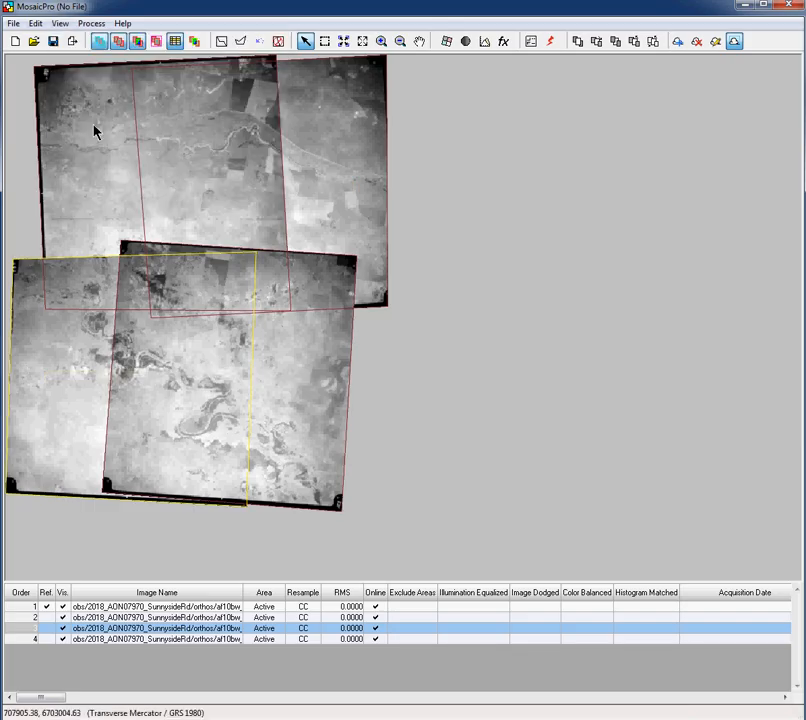
click(99, 41)
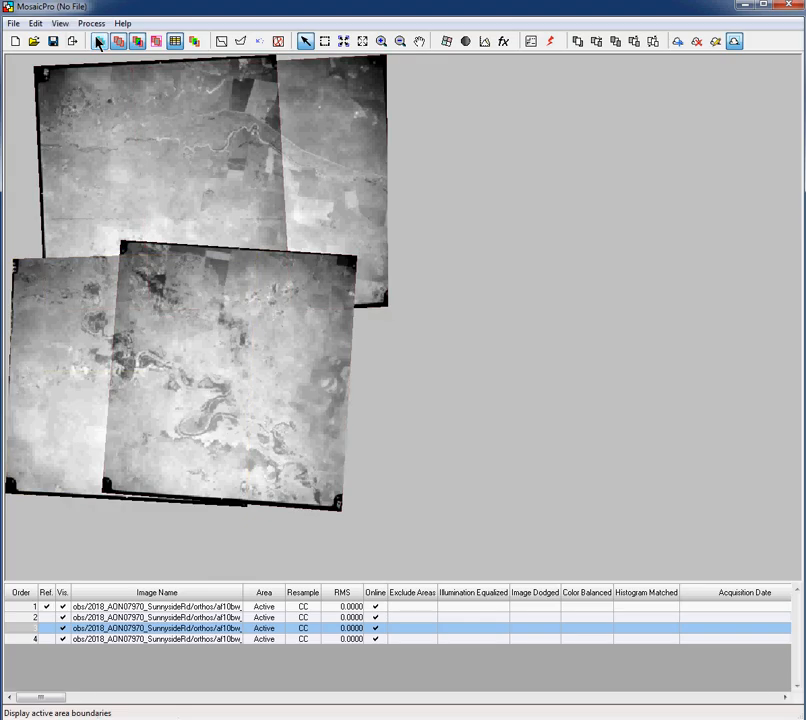
click(219, 43)
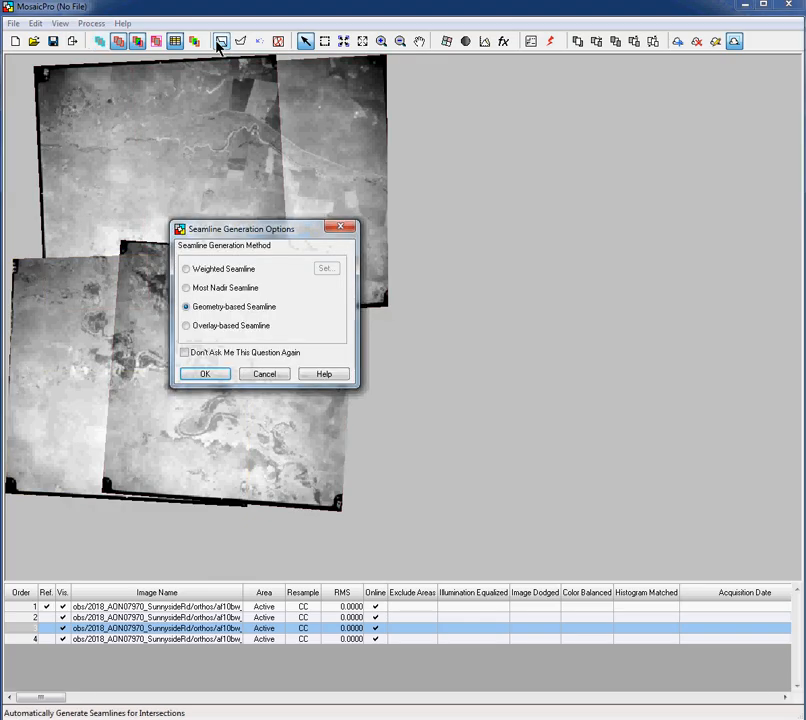
Generate Most Nadir seamlines dividing the four overlapping photos
click(186, 288)
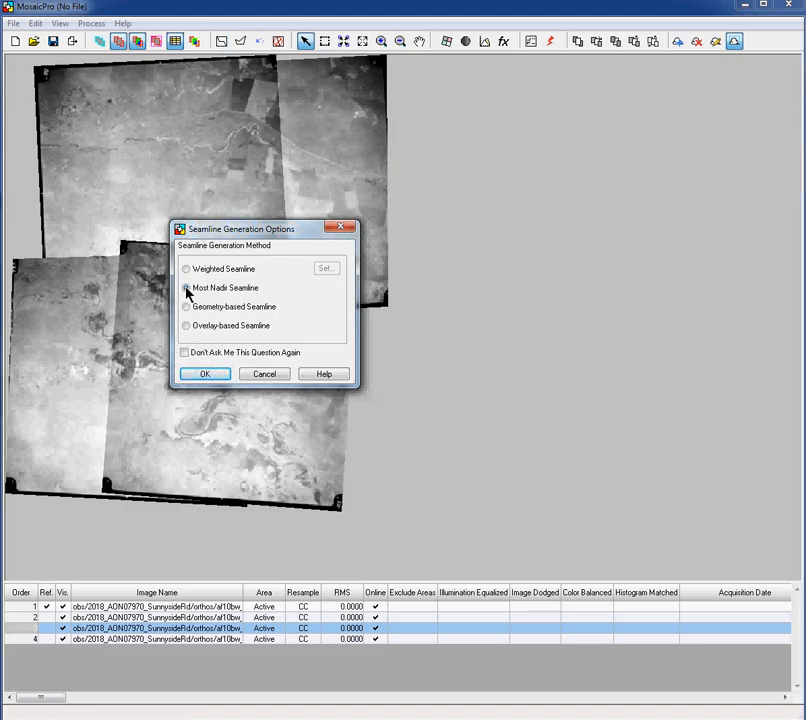
click(205, 374)
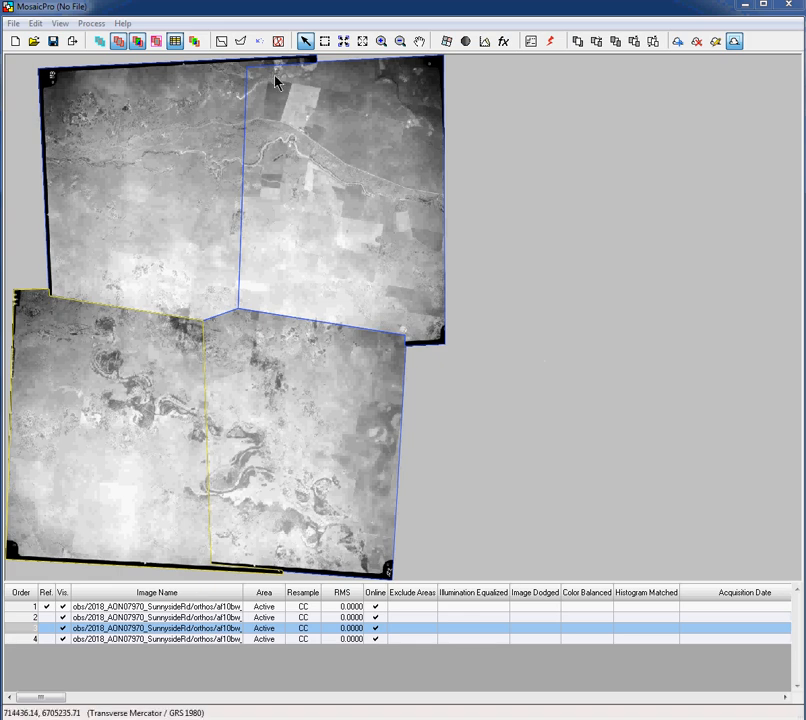
Delete the existing seamlines and regenerate them using the Geometry-based Seamline method
click(279, 42)
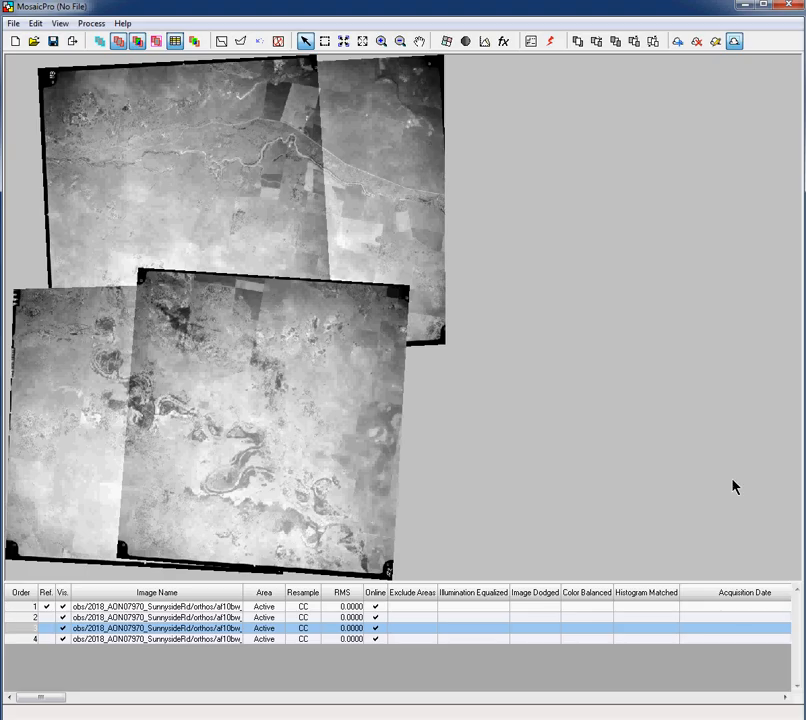
click(222, 44)
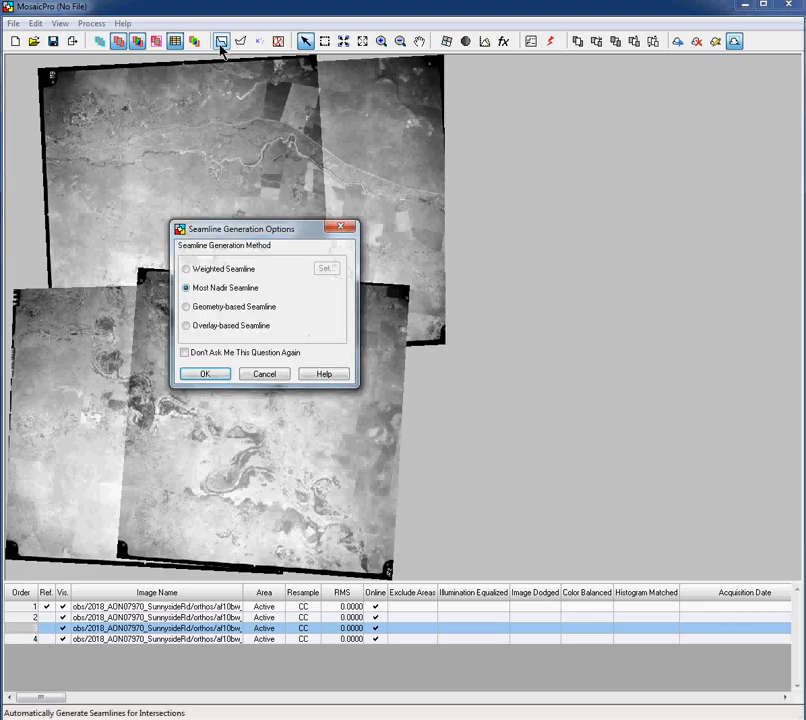
click(186, 308)
click(209, 375)
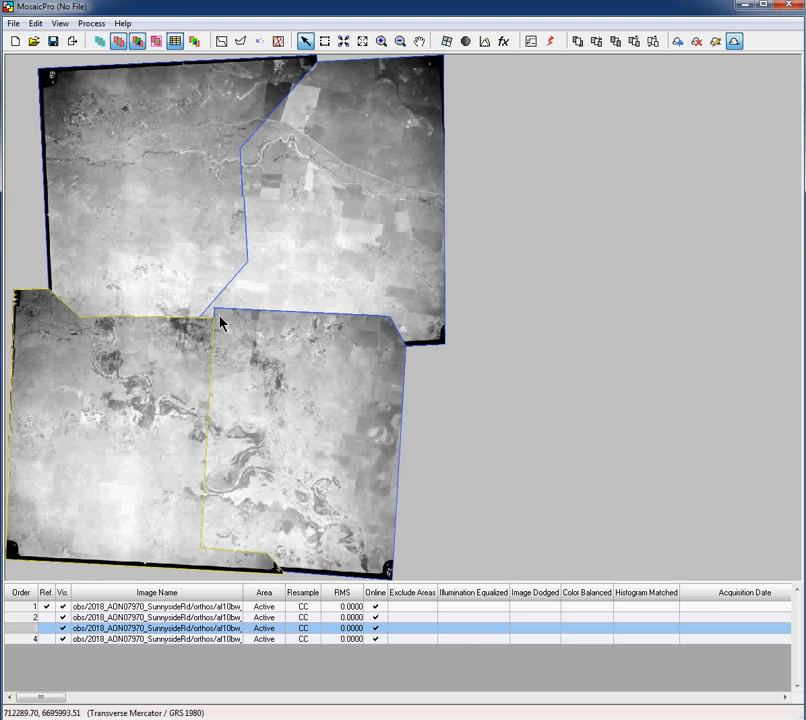
Delete the geometry-based seamlines and regenerate them using the Overlay-based Seamline method
click(278, 44)
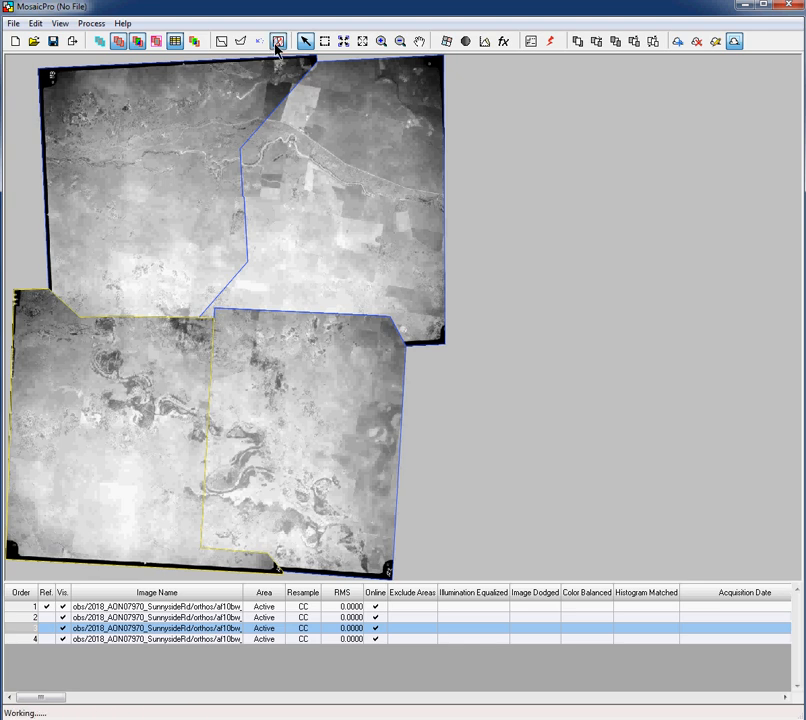
click(221, 44)
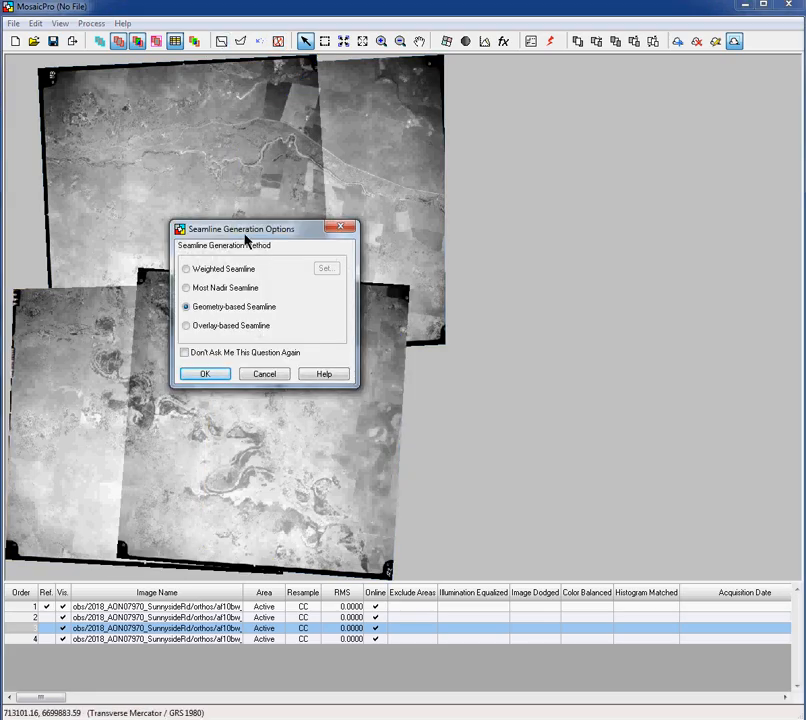
click(187, 328)
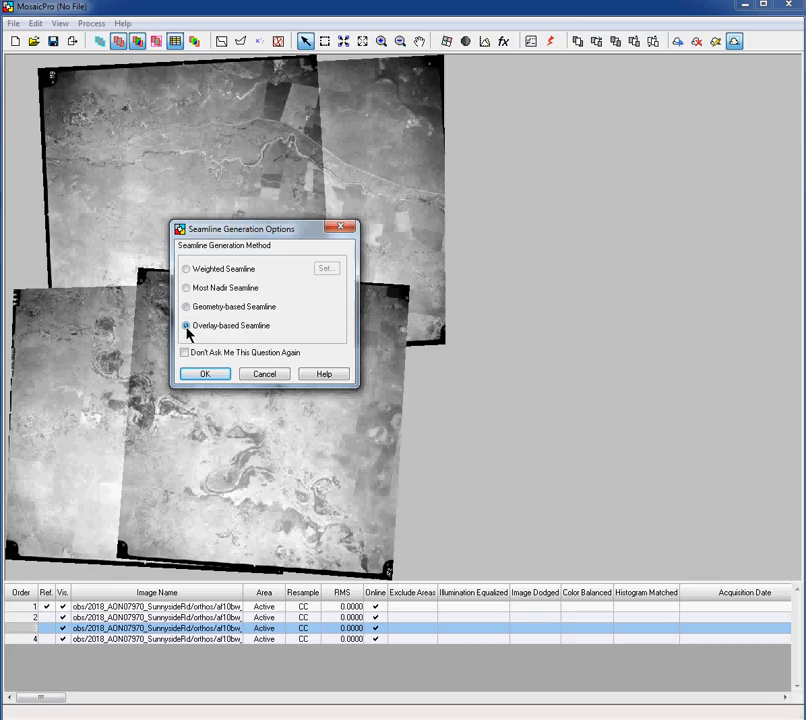
click(203, 374)
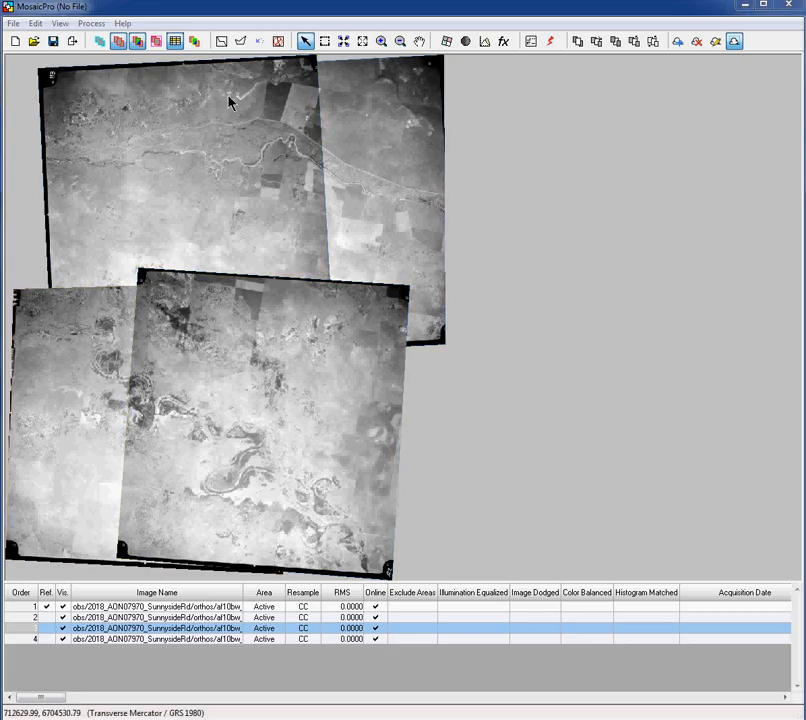
Generate Weighted seamlines with the Initial Seamline Method set to Most Nadir
click(226, 45)
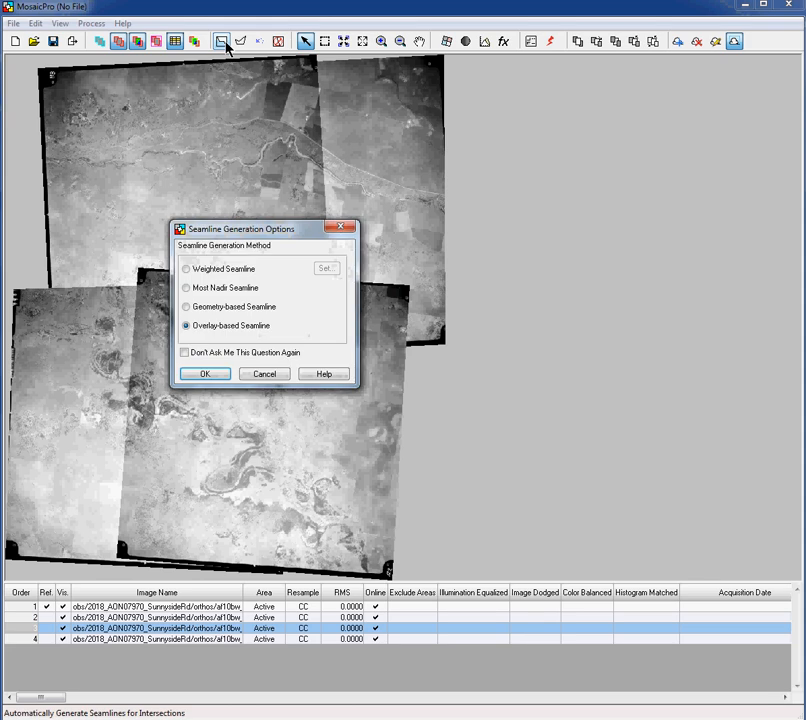
click(186, 269)
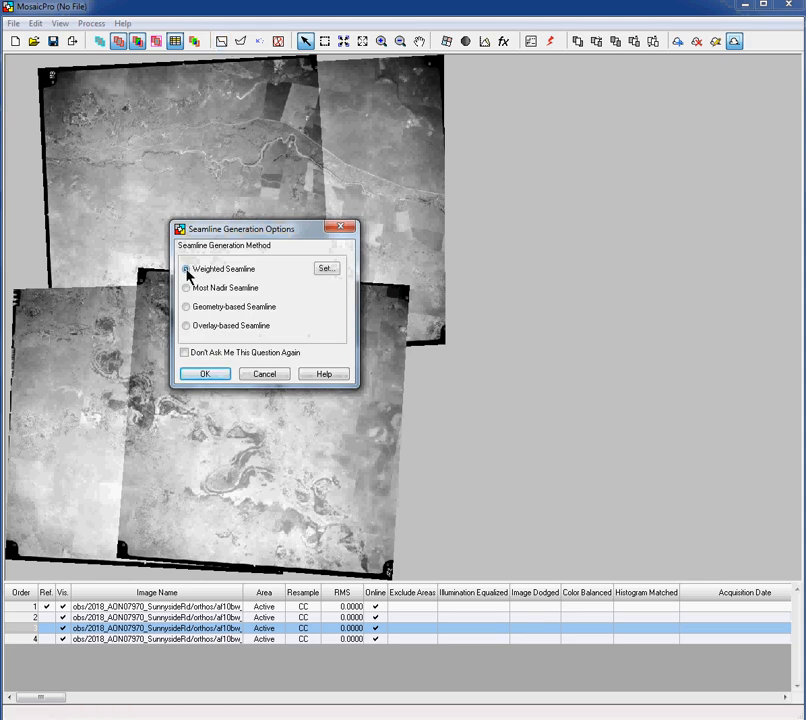
click(332, 271)
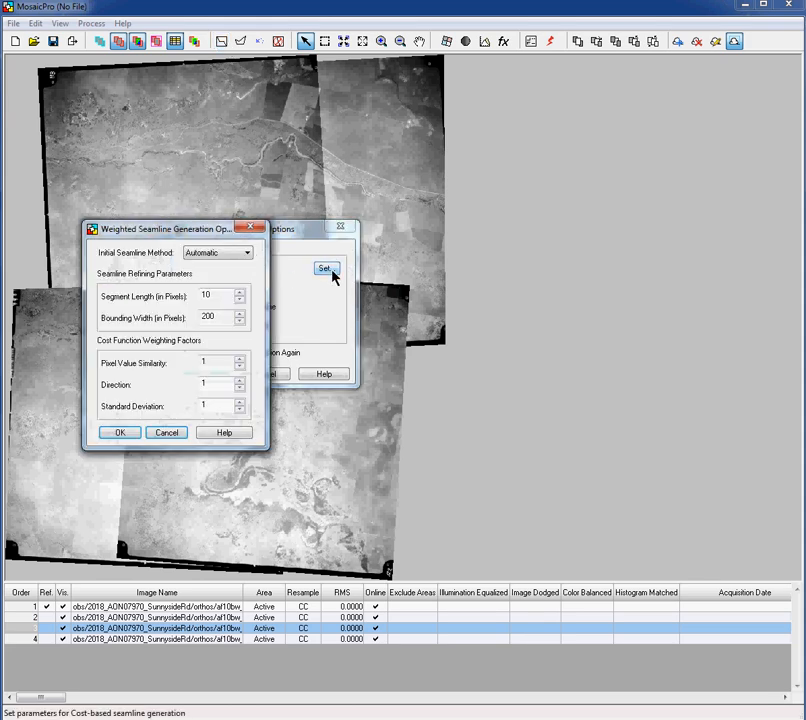
click(220, 258)
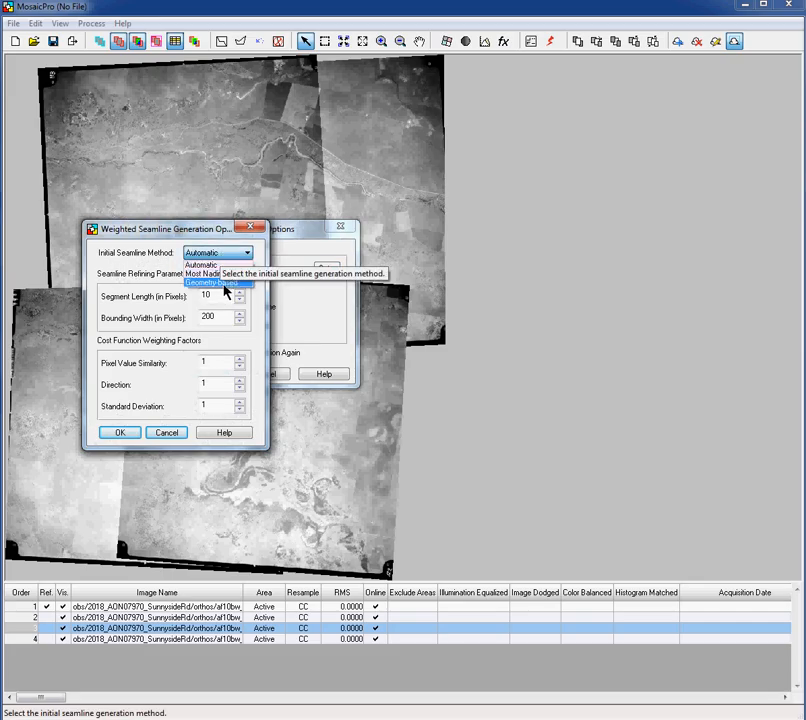
click(162, 257)
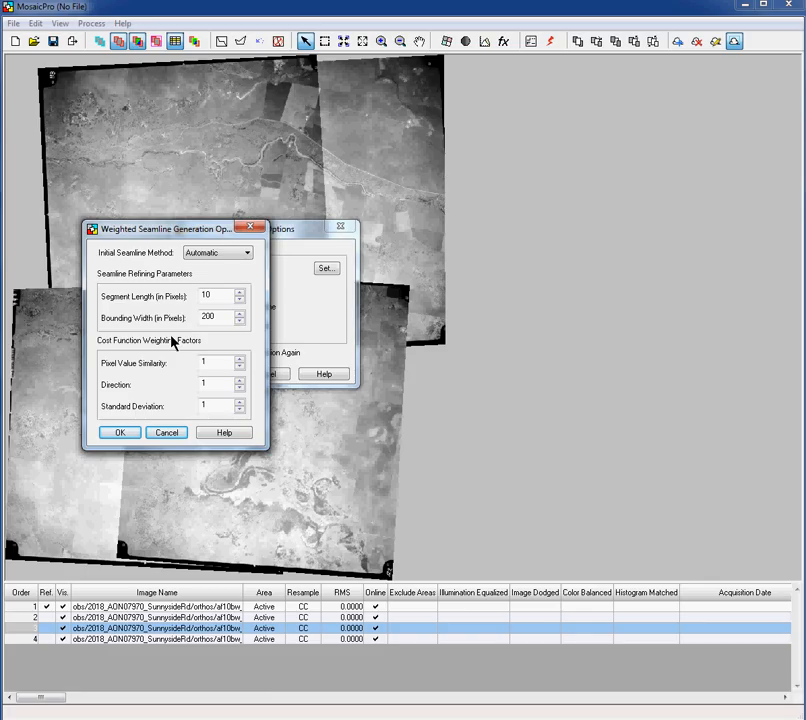
click(212, 256)
click(212, 273)
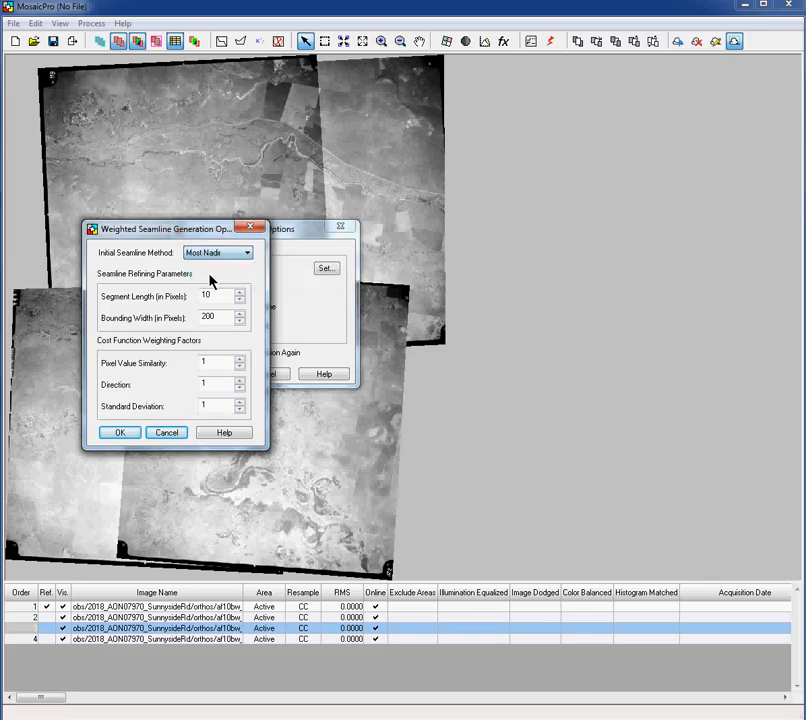
click(126, 431)
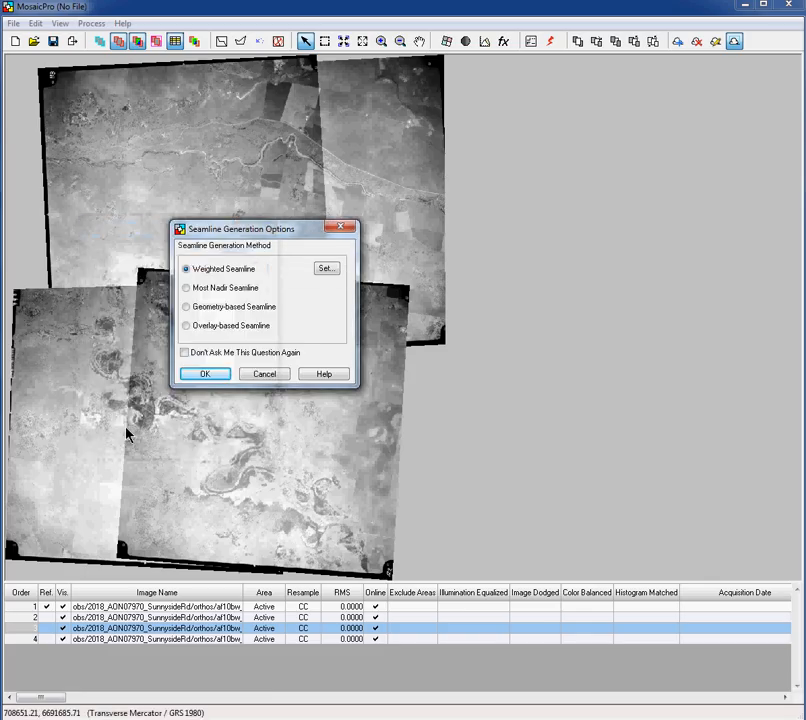
click(201, 376)
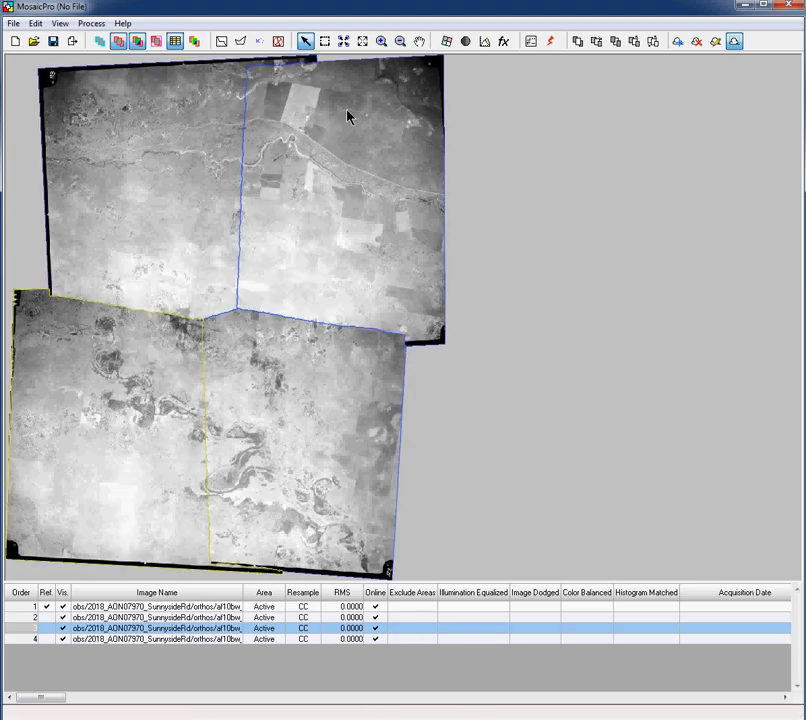
Zoom in on the junction where the weighted seamlines meet near the mosaic centre
click(382, 45)
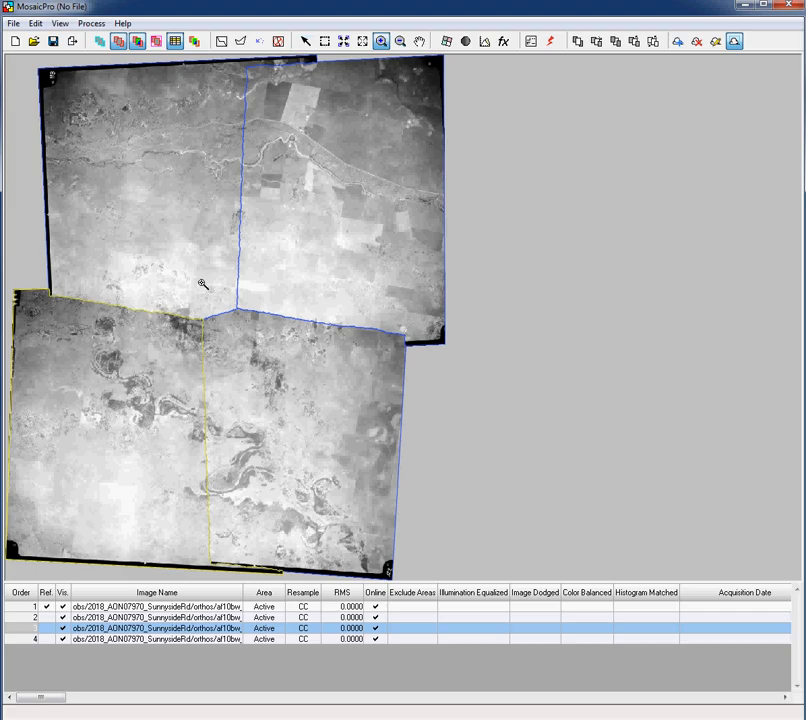
drag(168, 280, 265, 350)
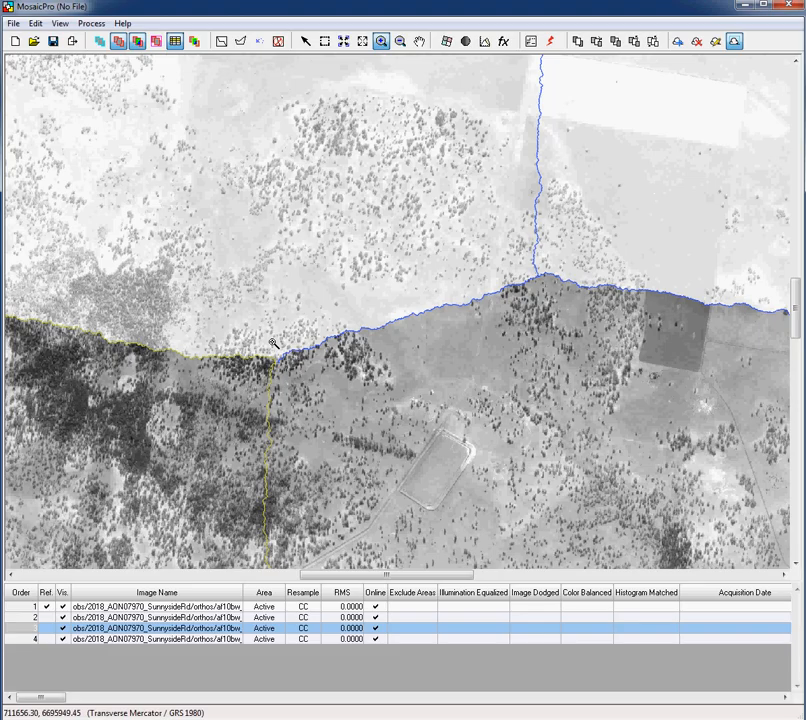
Replace the weighted seamlines with Most Nadir seamlines and zoom into their central junction
click(278, 42)
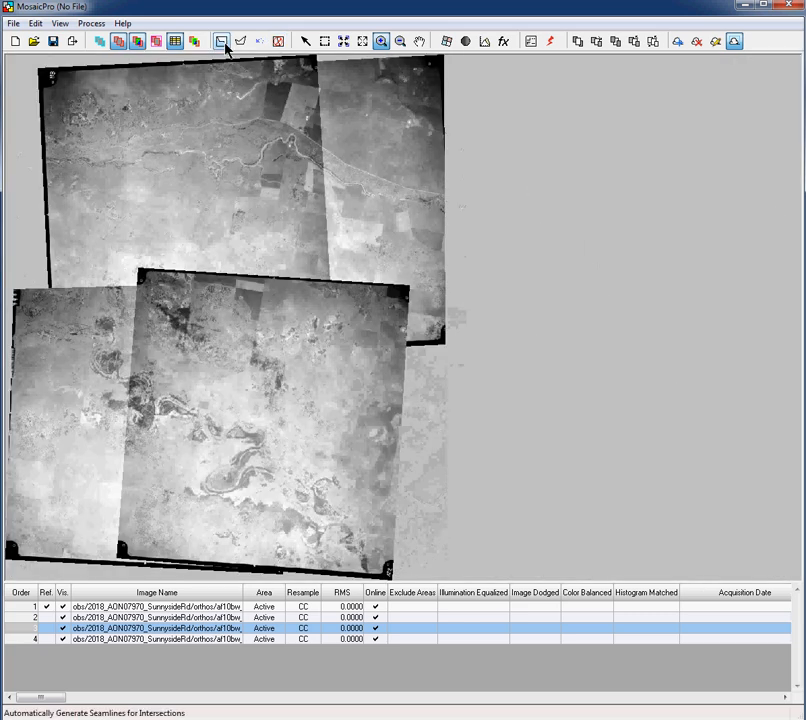
click(224, 43)
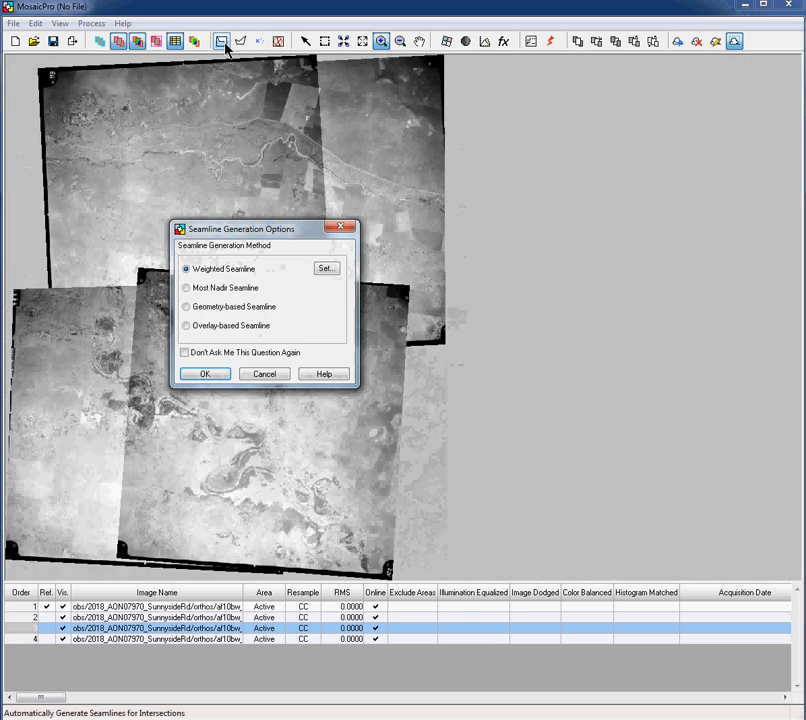
click(186, 289)
click(202, 375)
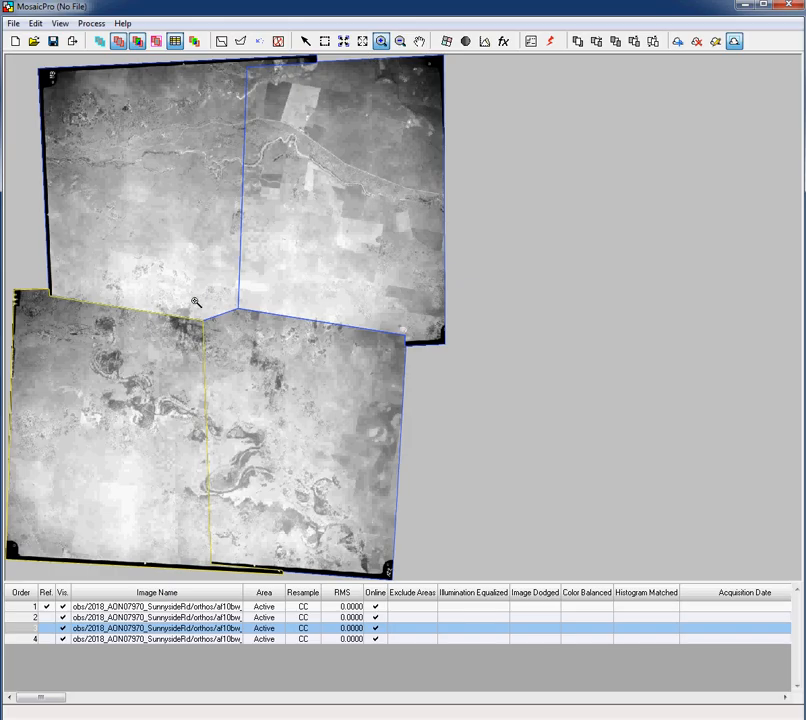
drag(181, 289, 258, 343)
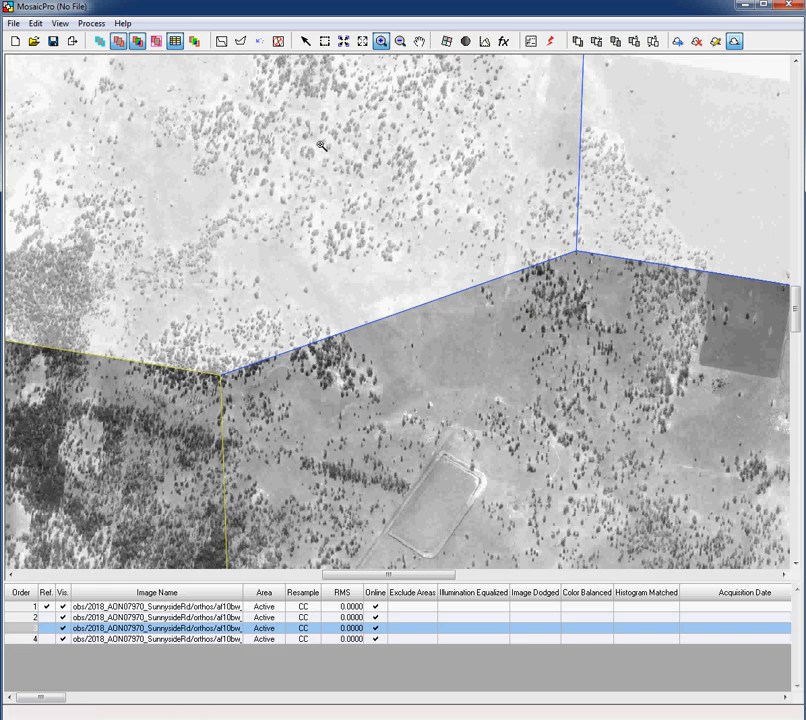
Pan along the yellow seamline and zoom in where it crosses the dark tree belt
click(419, 41)
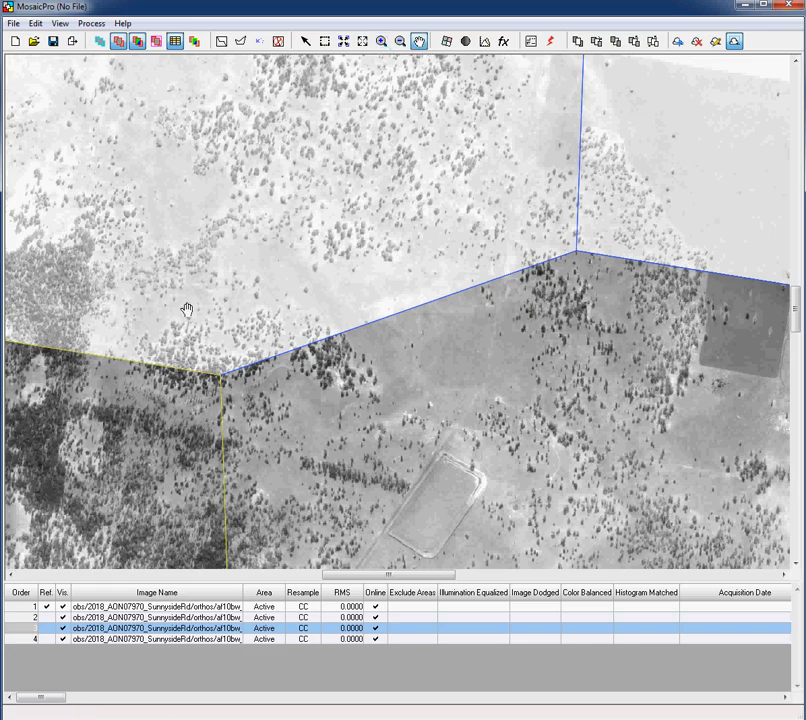
drag(216, 294, 531, 322)
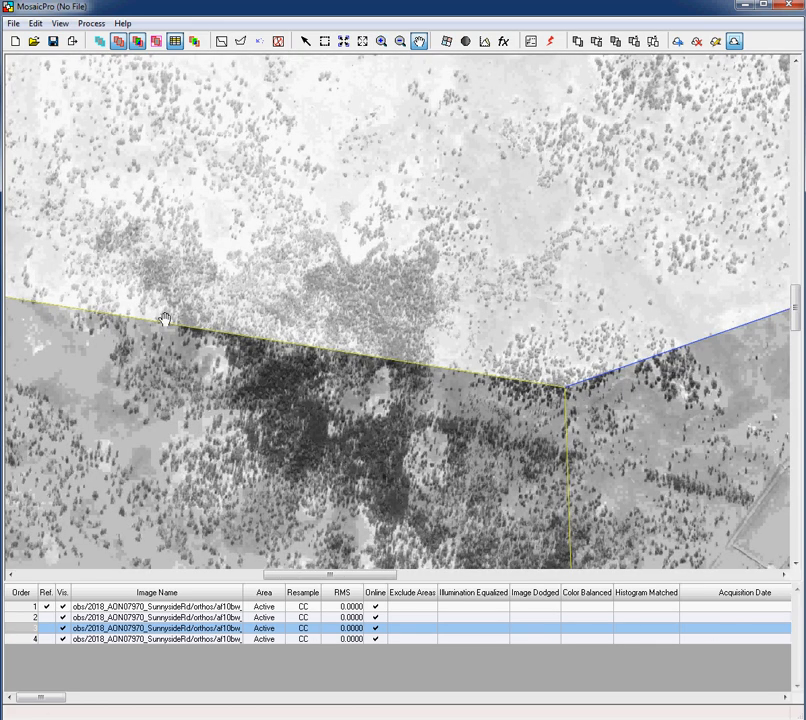
drag(165, 318, 427, 315)
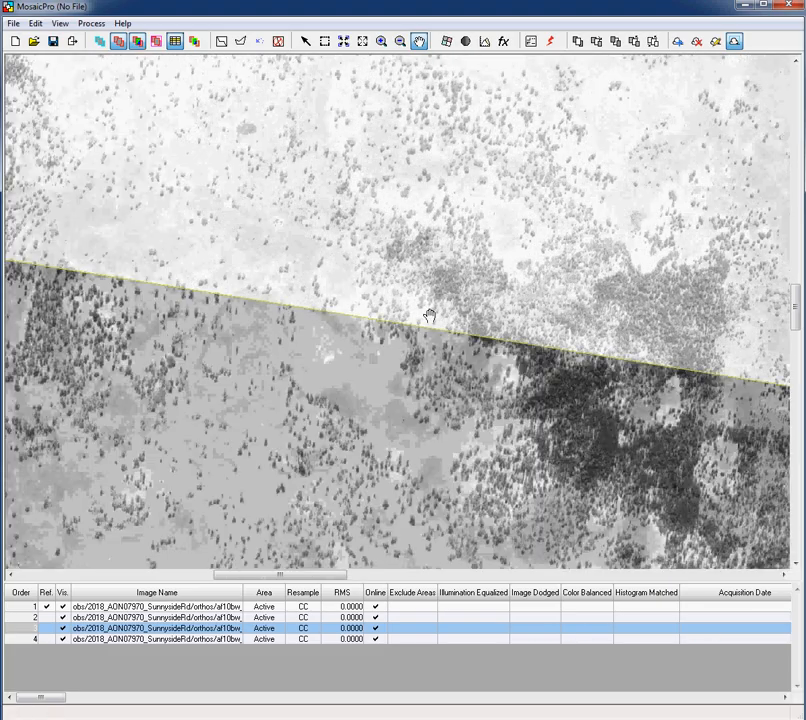
drag(160, 275, 703, 340)
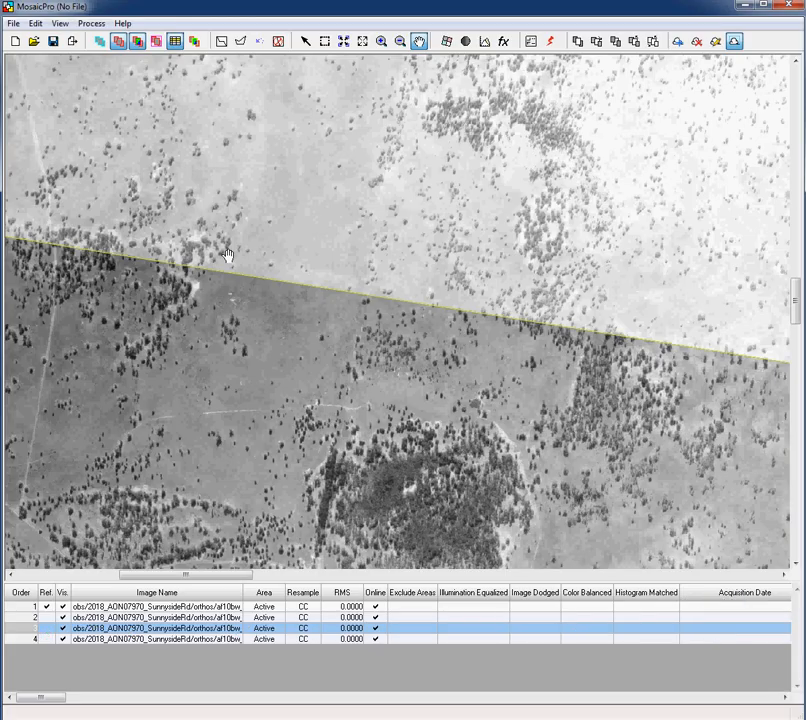
drag(227, 254, 534, 279)
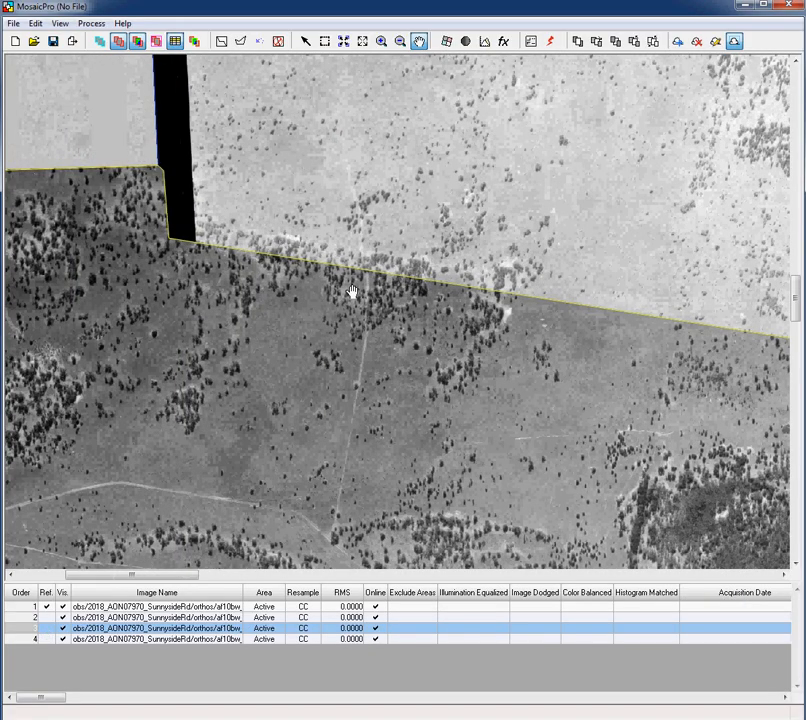
scroll(350, 289, up, 4)
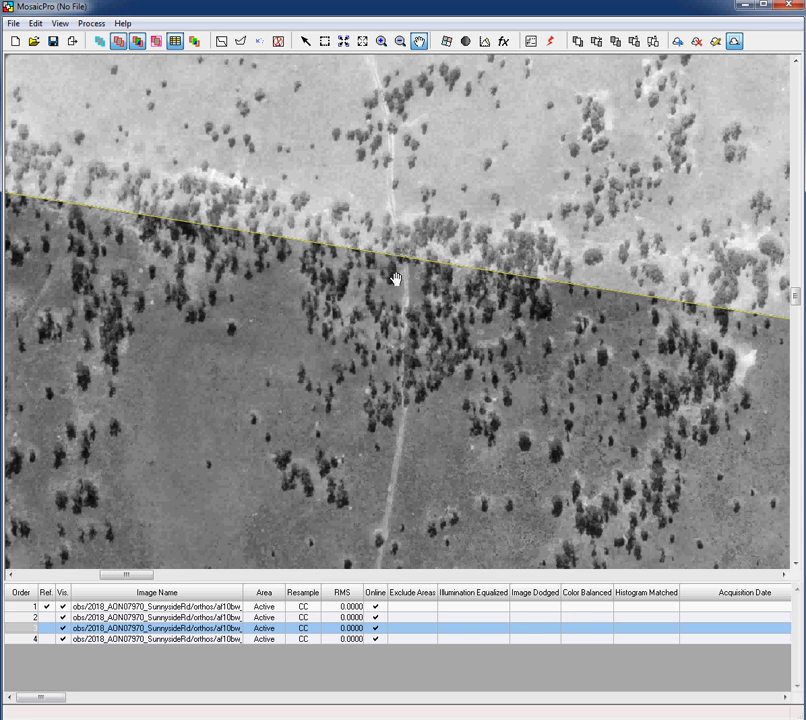
click(240, 43)
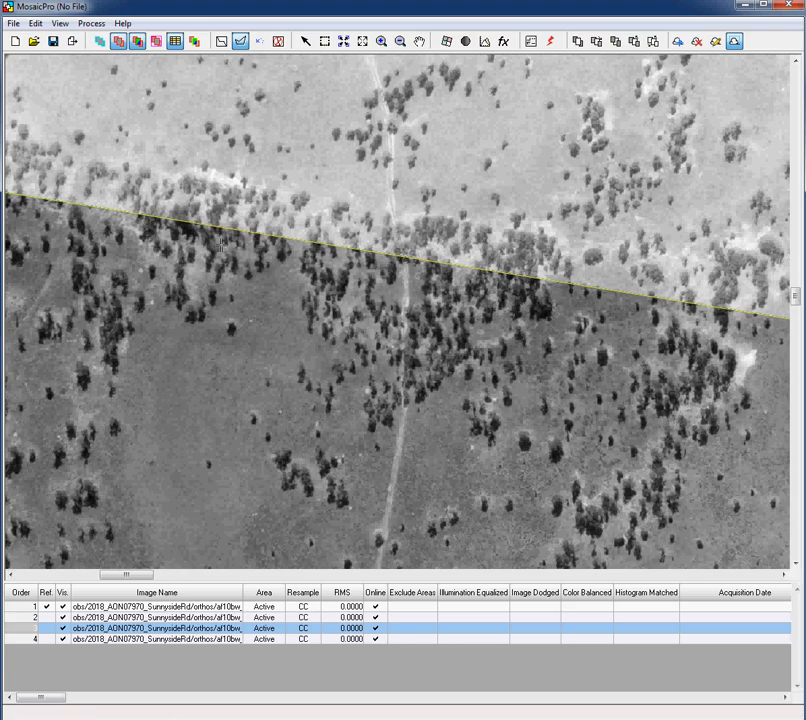
click(227, 238)
click(245, 210)
click(288, 172)
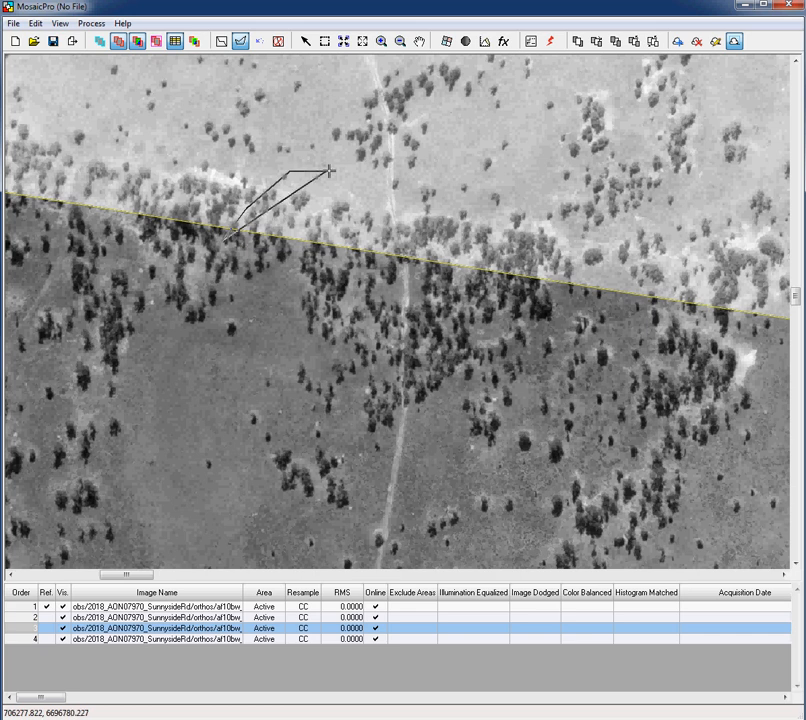
click(356, 170)
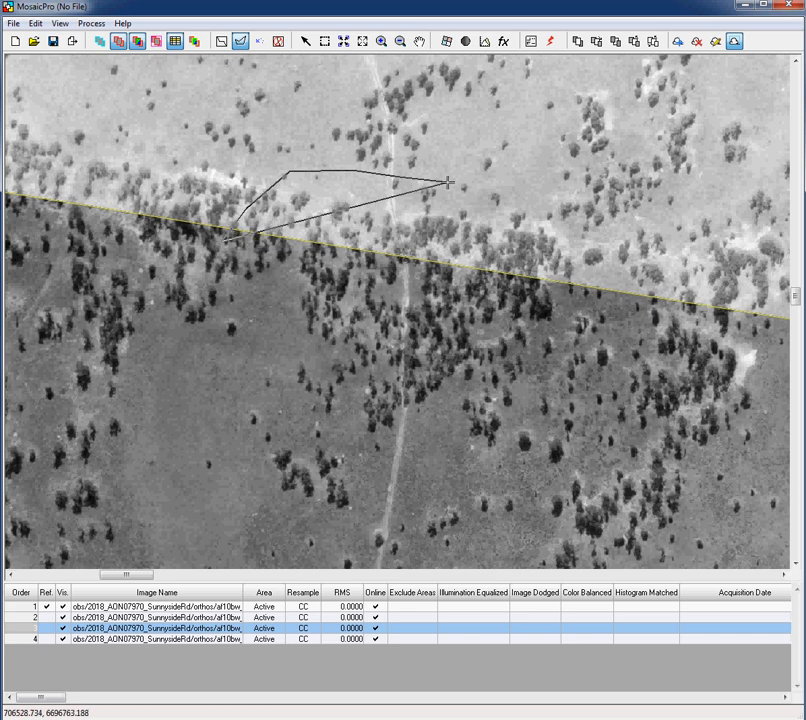
click(448, 183)
click(487, 210)
click(509, 240)
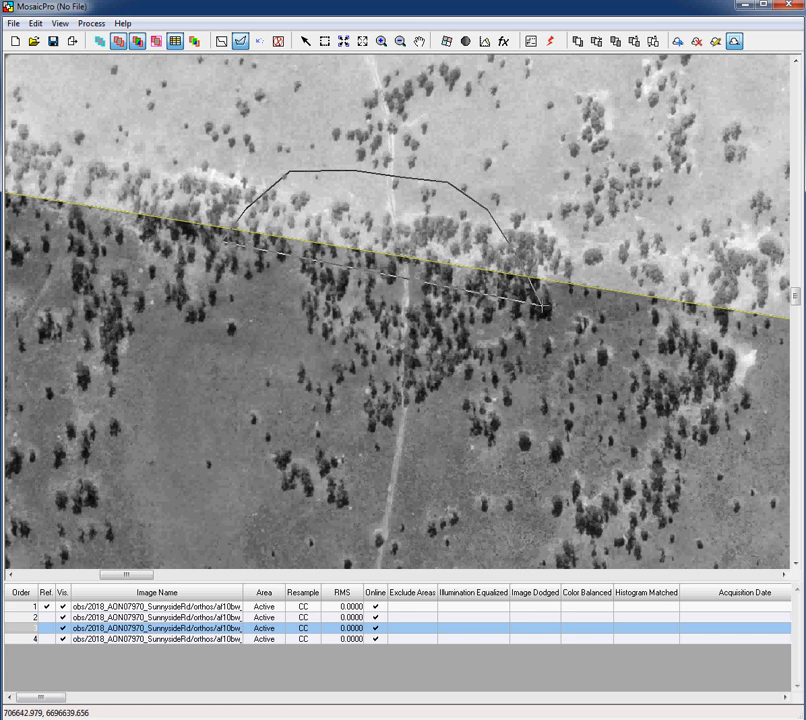
click(541, 308)
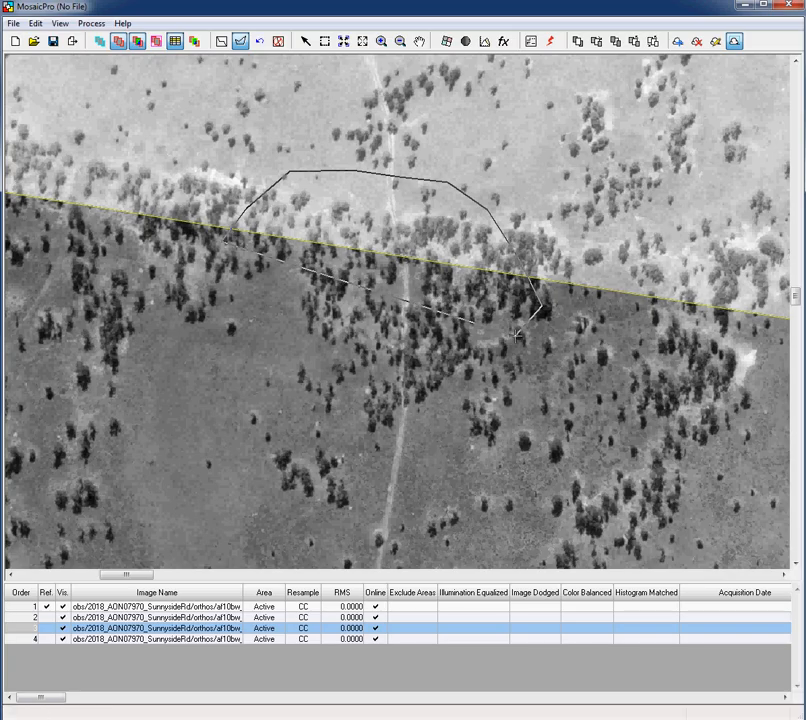
double_click(515, 336)
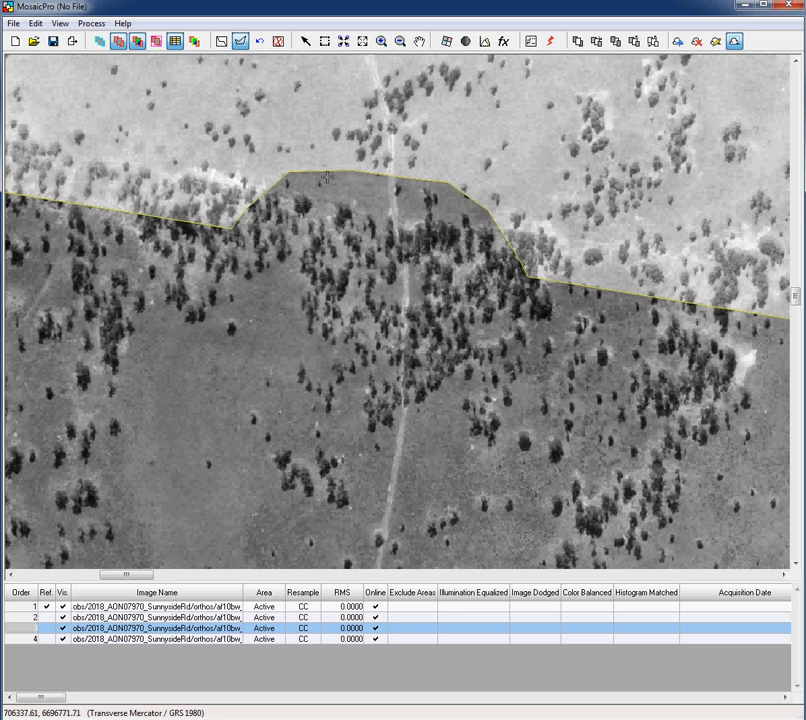
click(259, 42)
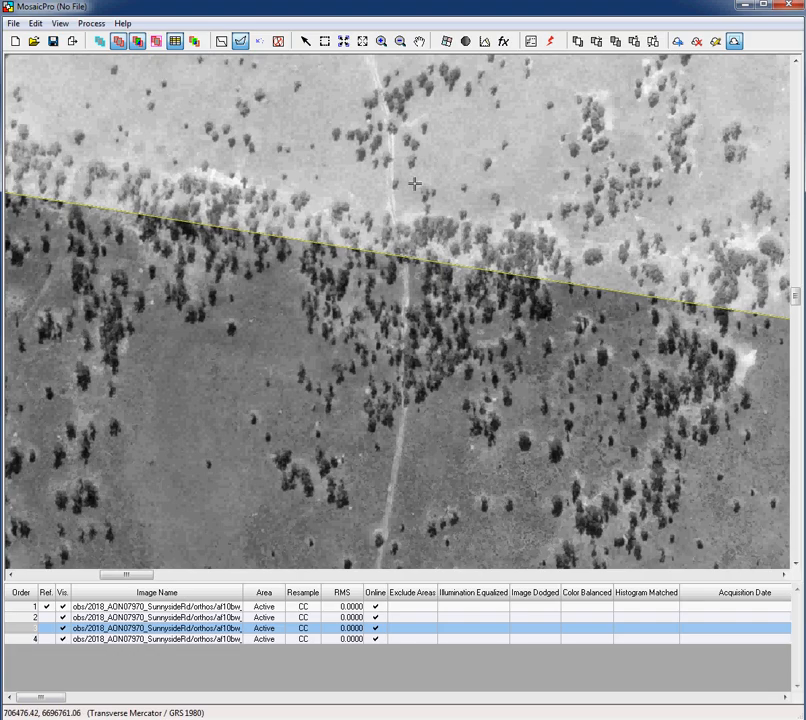
scroll(296, 325, down, 1)
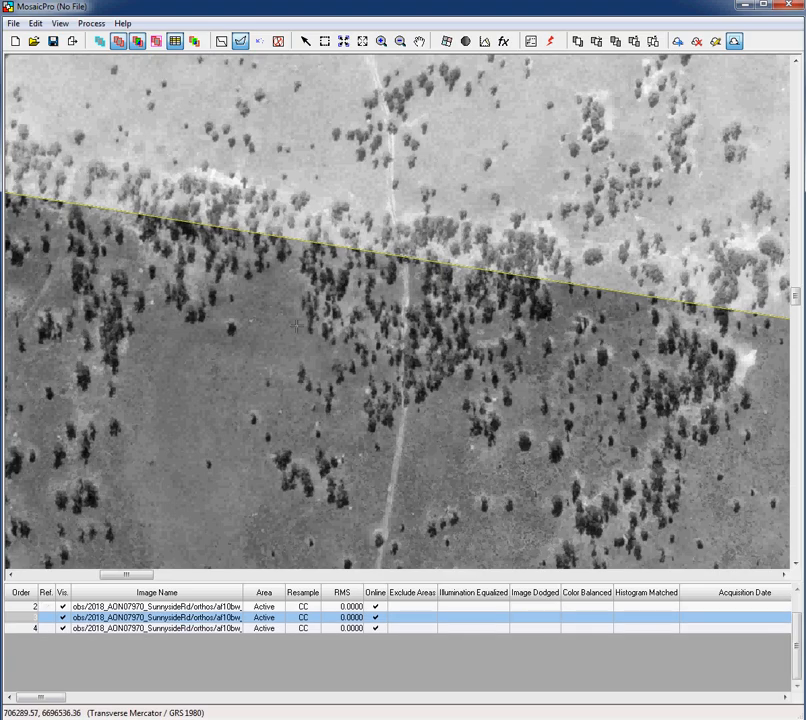
Re-zoom and pan the view to the junction where three images' blue seamlines meet
click(419, 42)
scroll(341, 296, down, 3)
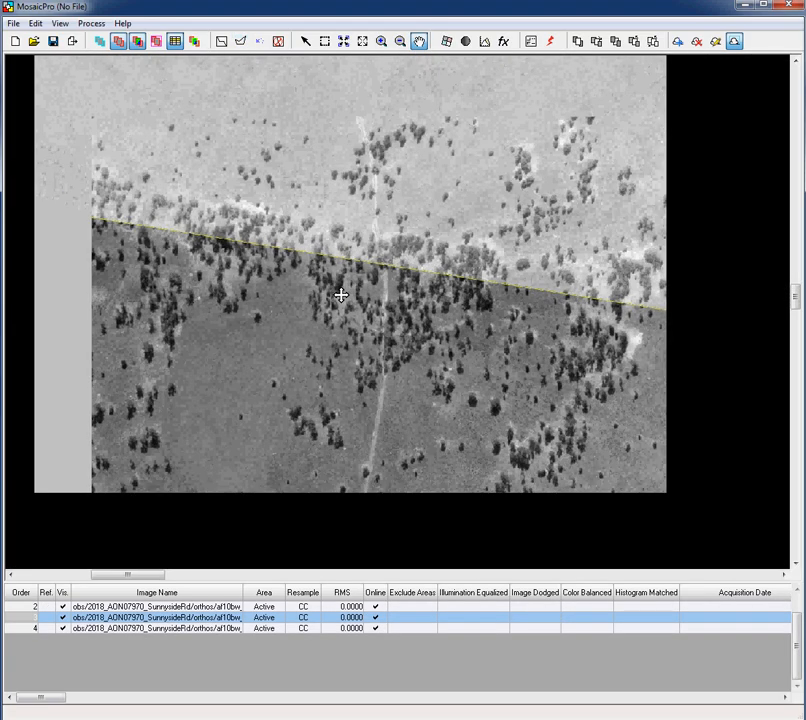
scroll(341, 295, down, 3)
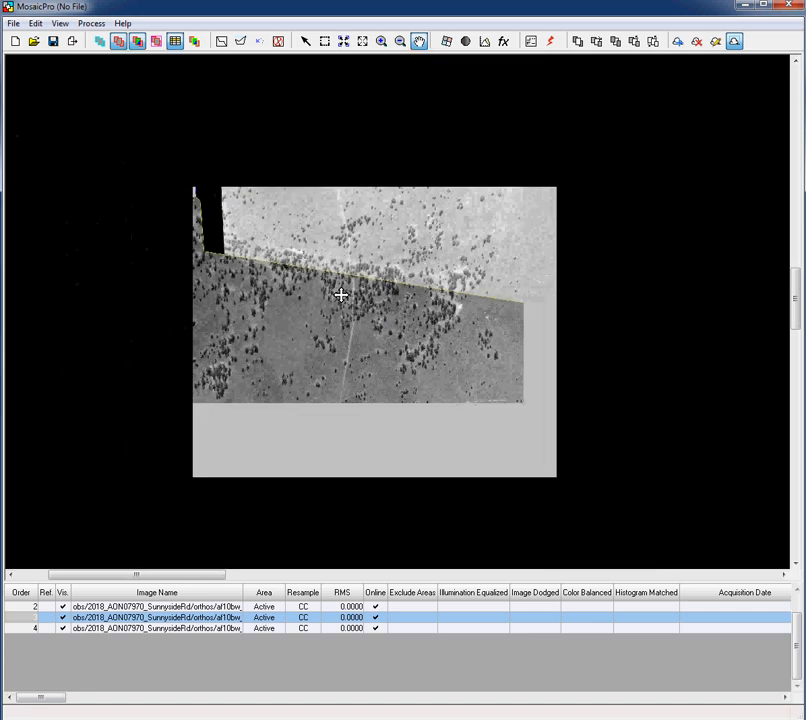
scroll(341, 295, up, 4)
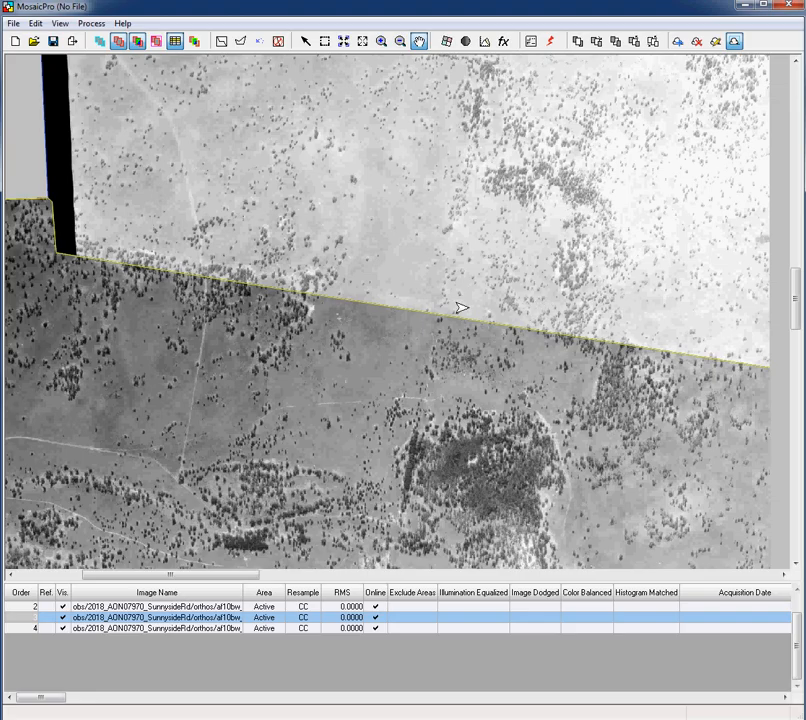
drag(462, 308, 443, 308)
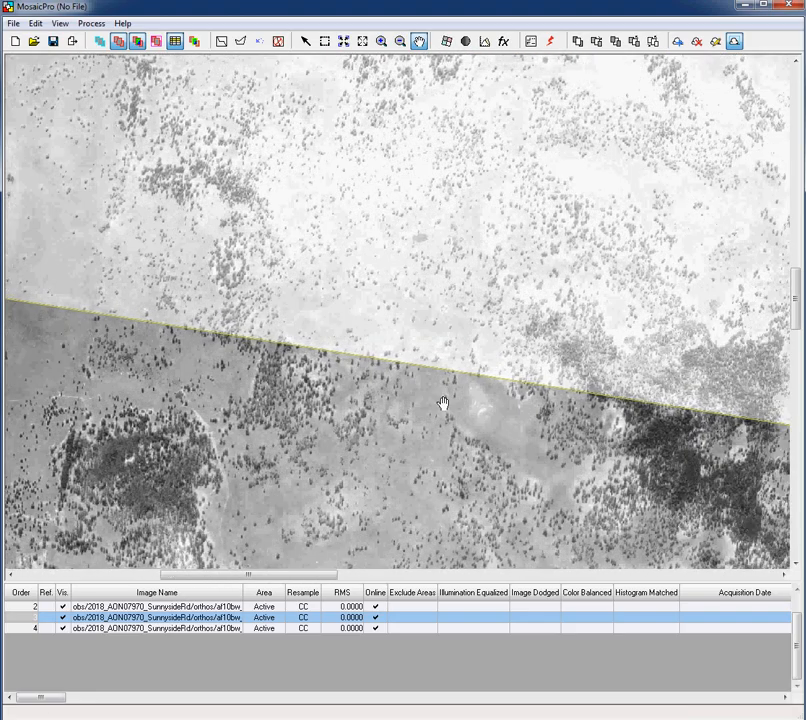
drag(444, 398, 344, 305)
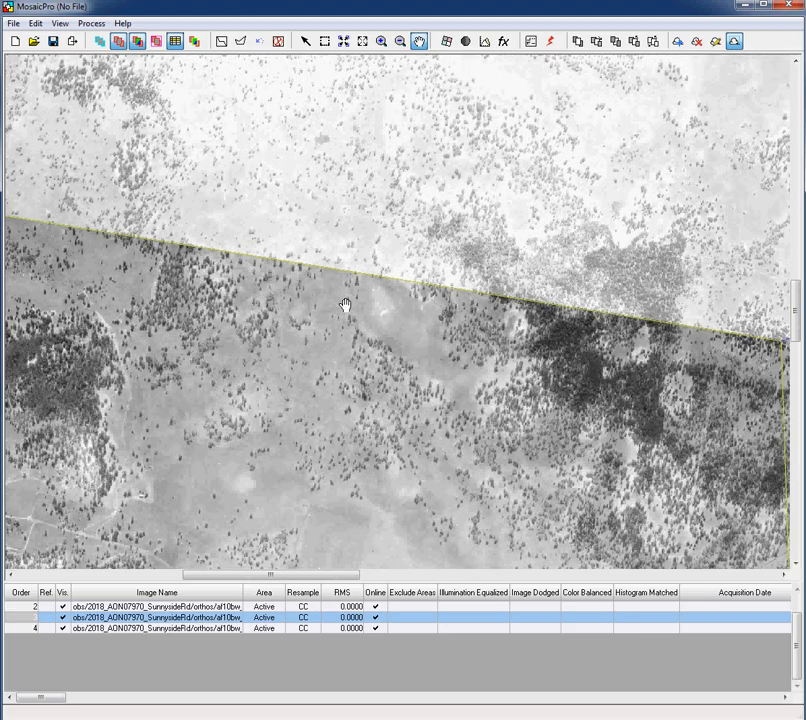
drag(355, 304, 382, 280)
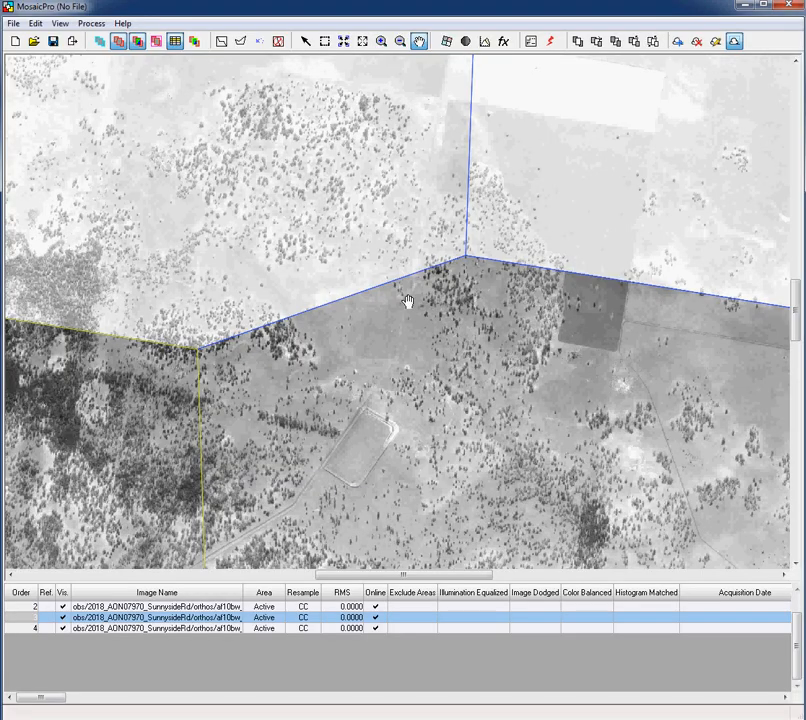
drag(365, 372, 333, 430)
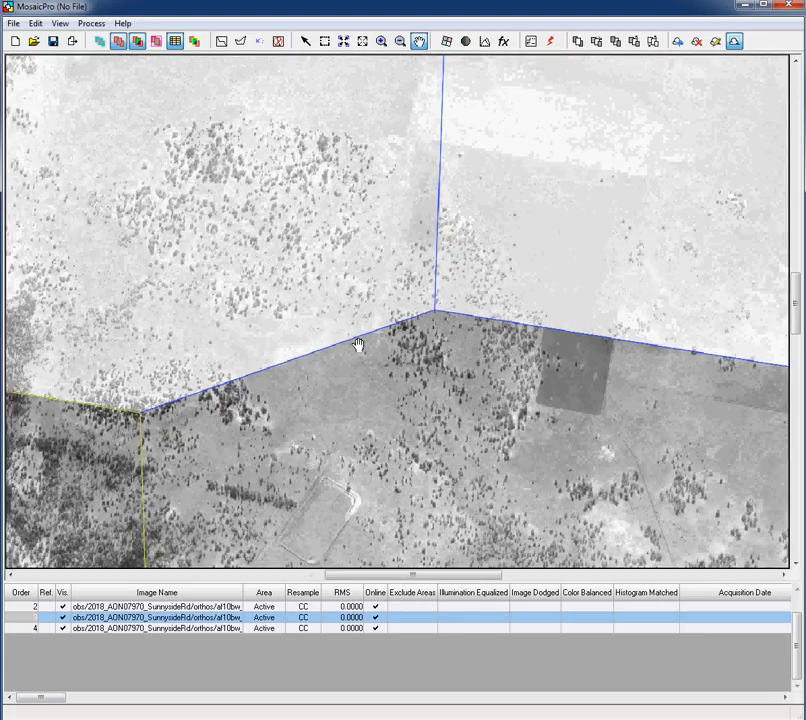
scroll(358, 344, up, 5)
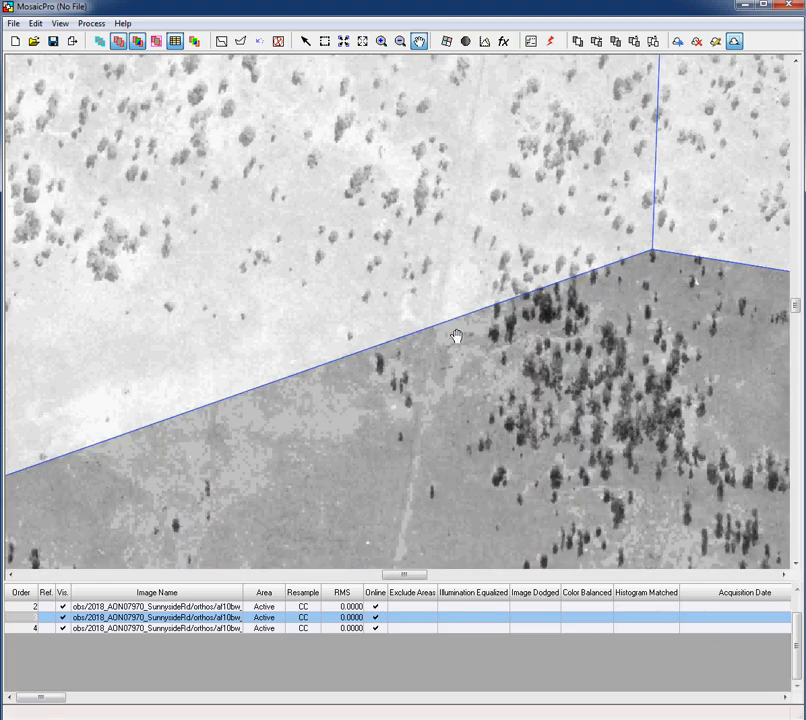
drag(456, 336, 27, 369)
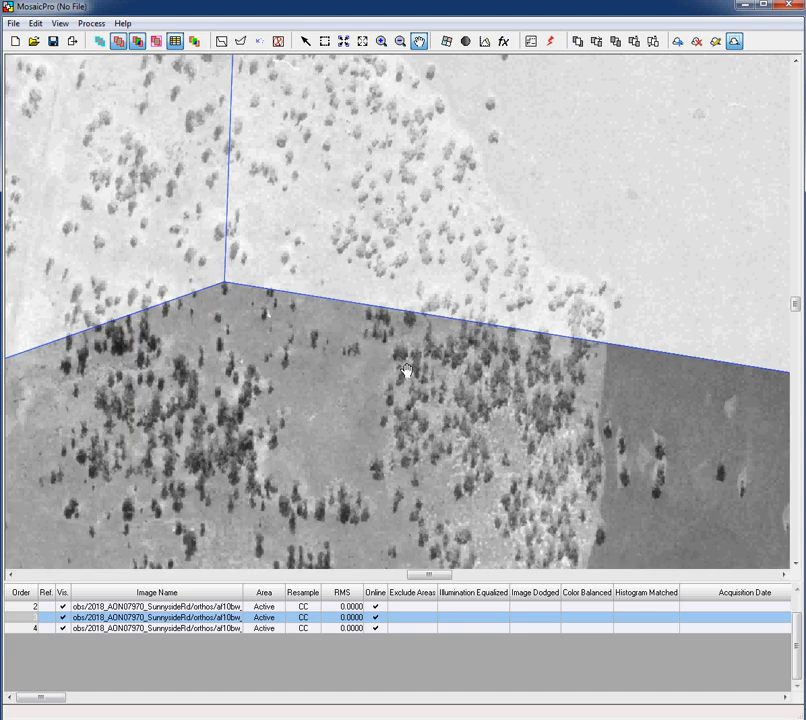
drag(406, 370, 540, 505)
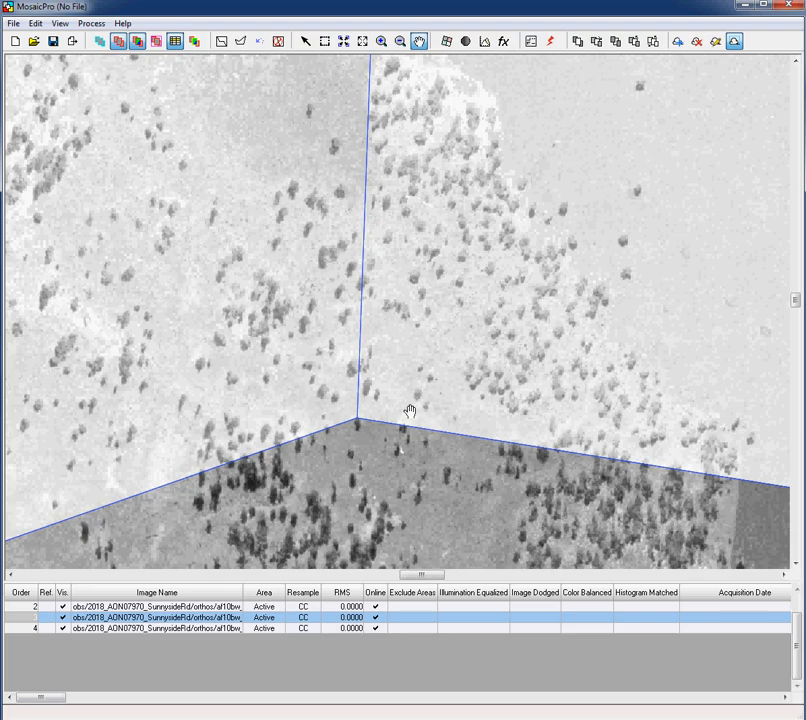
scroll(409, 411, down, 3)
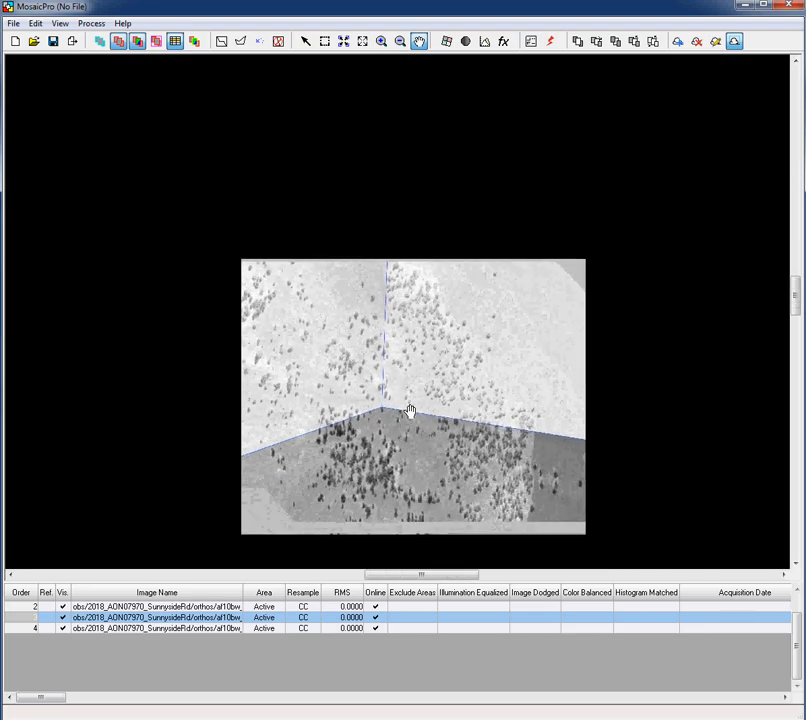
scroll(409, 411, up, 3)
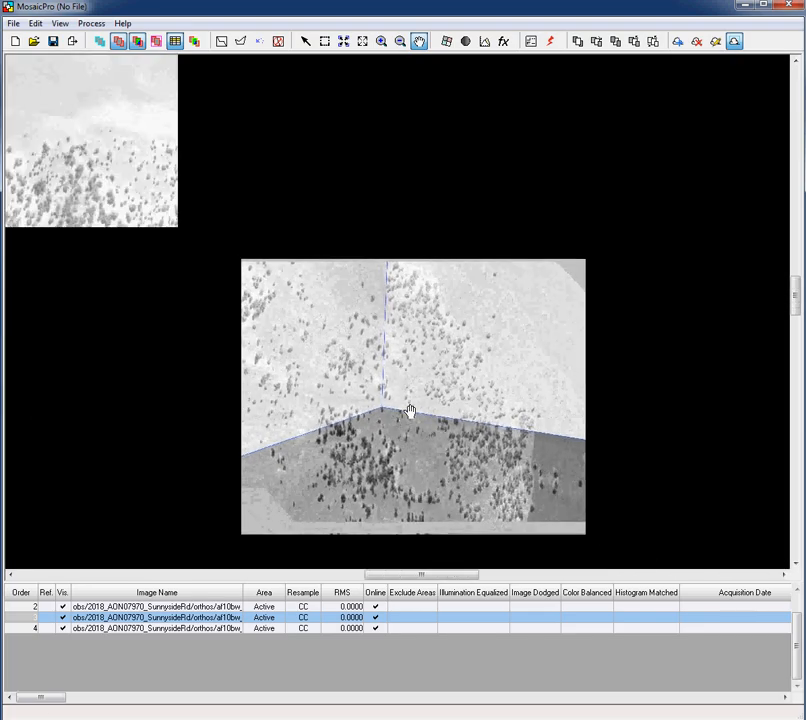
drag(421, 252, 407, 518)
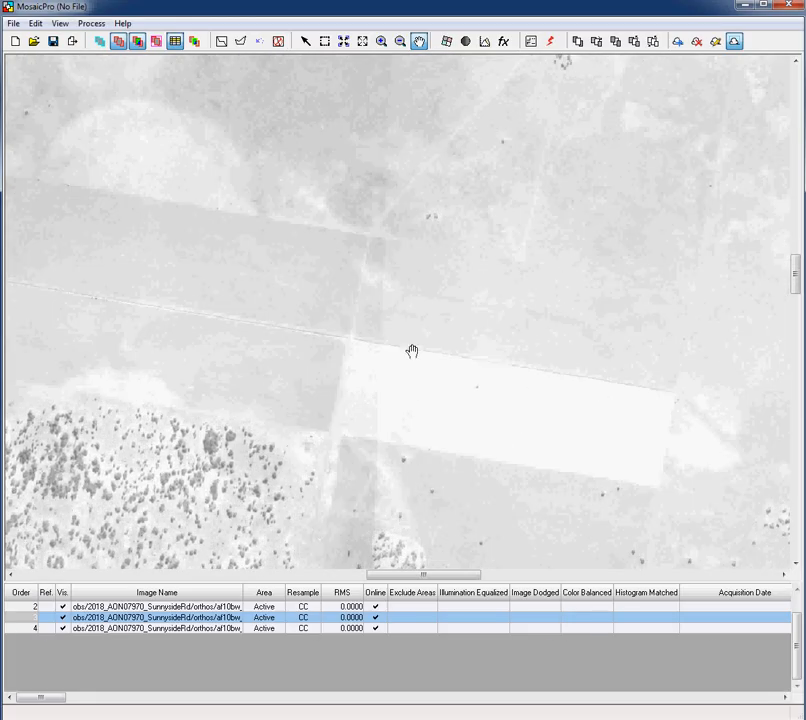
Pan north along the blue seamline past the tree patch, fields and winding river
drag(416, 297, 408, 547)
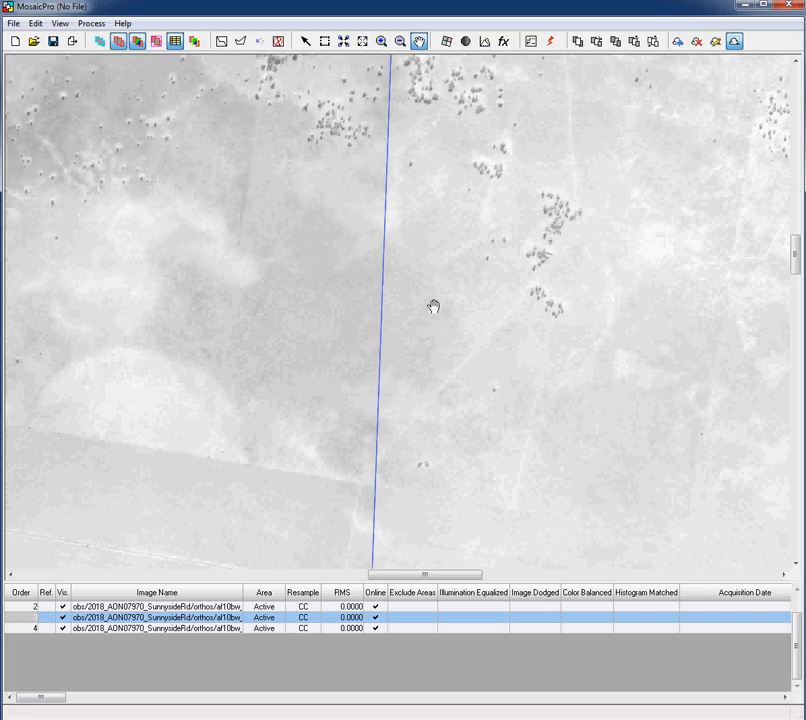
drag(433, 307, 431, 573)
drag(428, 335, 437, 498)
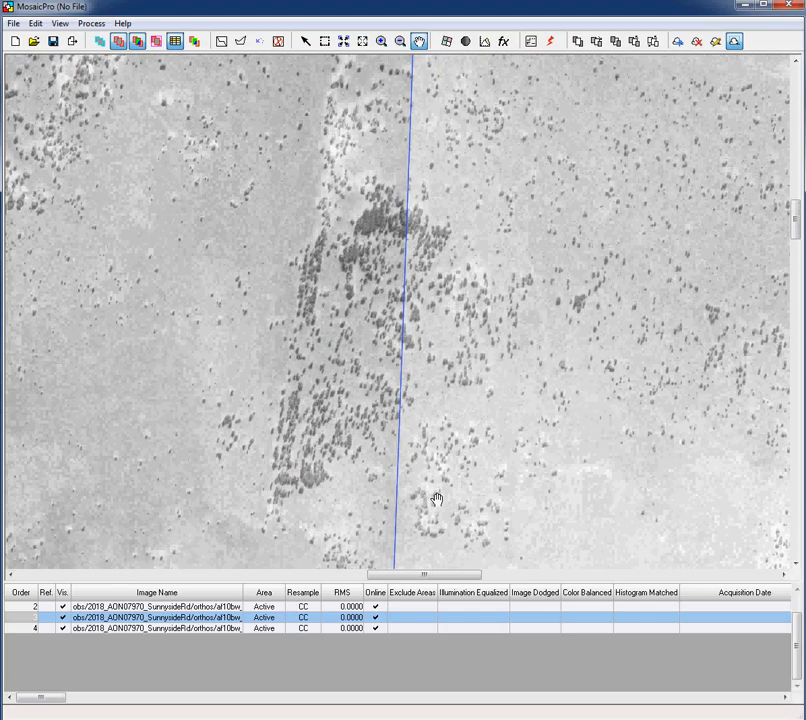
drag(438, 367, 440, 501)
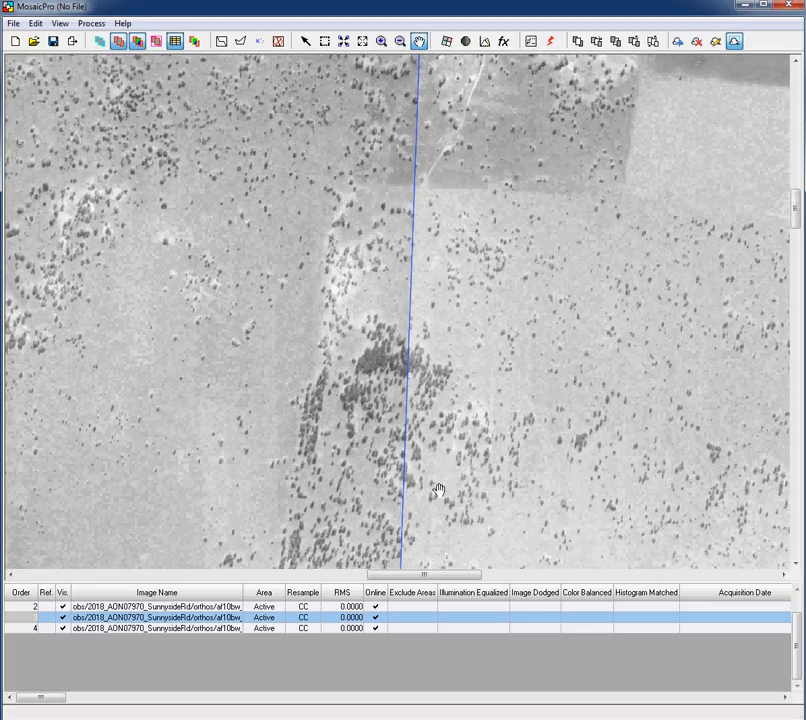
drag(433, 305, 428, 468)
drag(387, 329, 385, 472)
drag(384, 301, 382, 444)
drag(393, 315, 520, 144)
Zoom out, pan west, and frame the corner where the darker and brighter photos meet
scroll(511, 304, down, 2)
scroll(511, 304, down, 1)
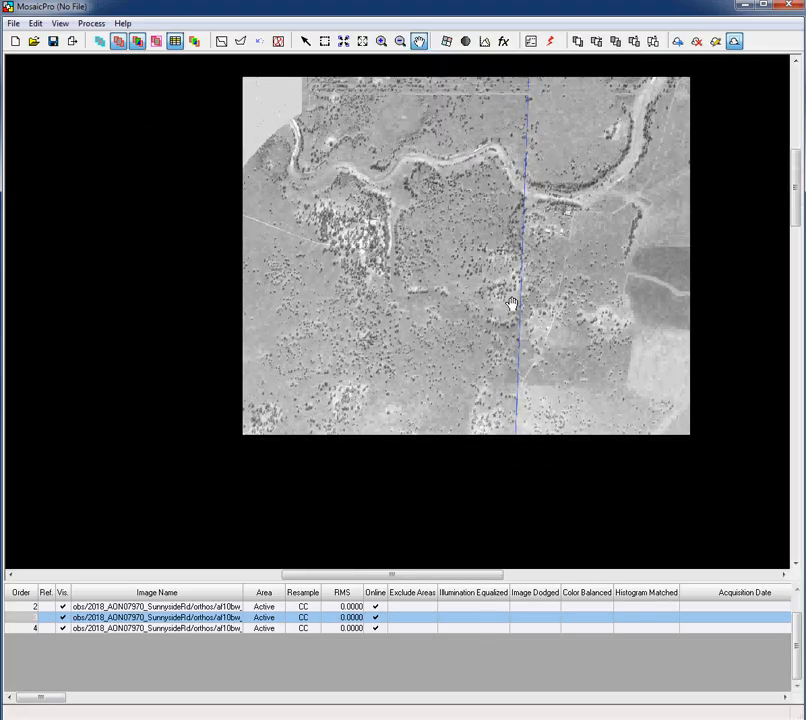
scroll(511, 304, up, 2)
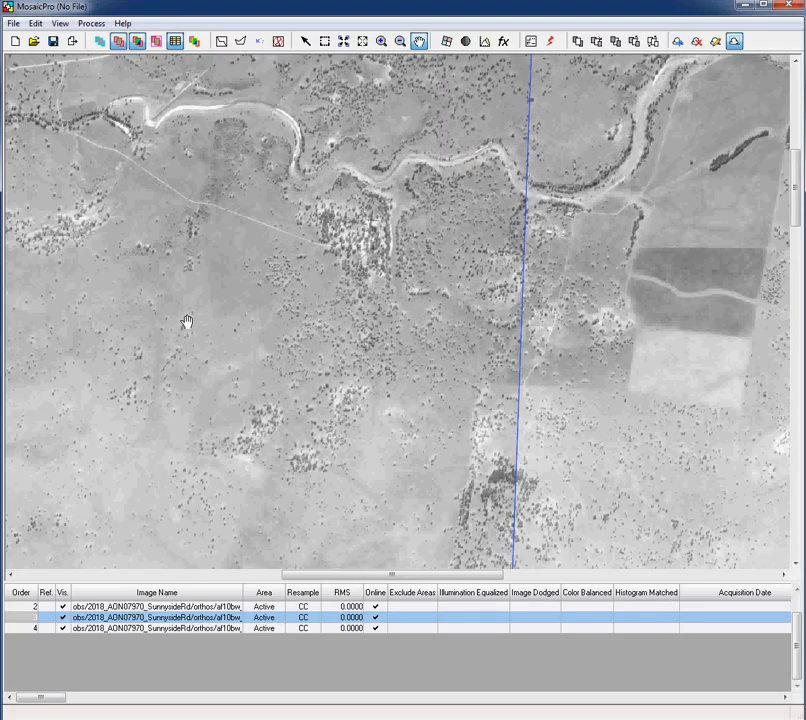
drag(136, 330, 653, 323)
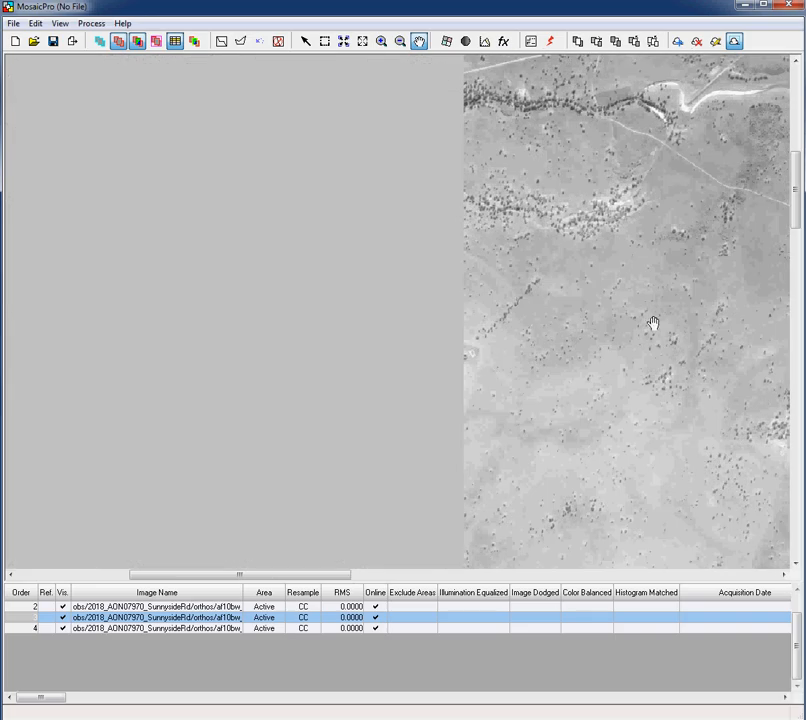
scroll(490, 370, down, 1)
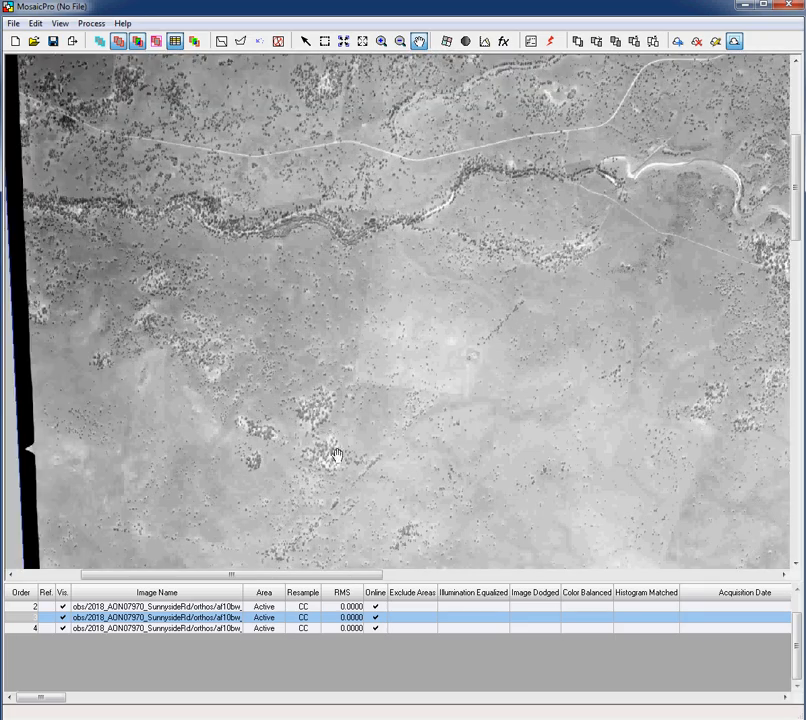
drag(336, 455, 225, 198)
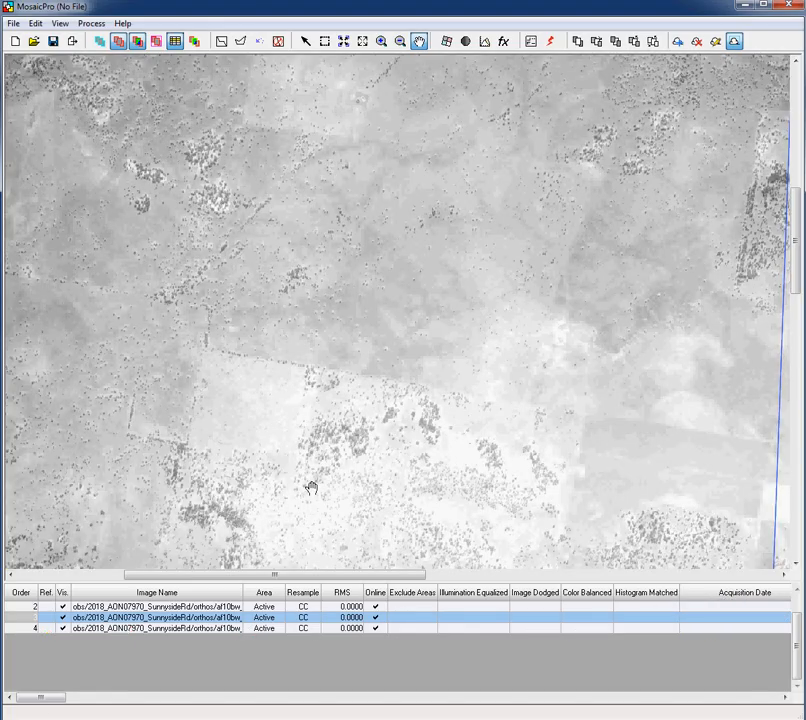
drag(311, 488, 558, 226)
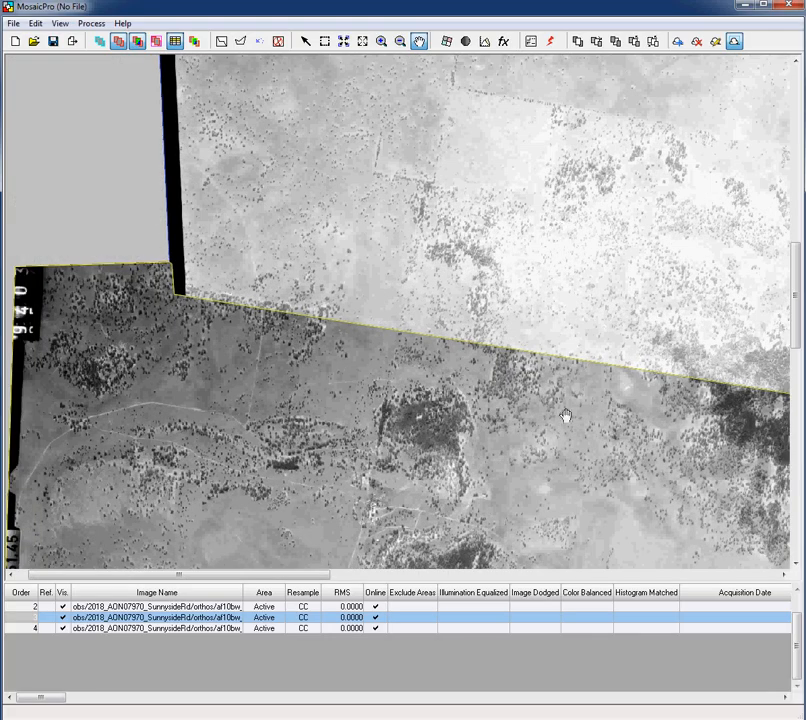
Follow the vertical seamline down past the river and zoom in where it enters the trees
drag(565, 416, 311, 270)
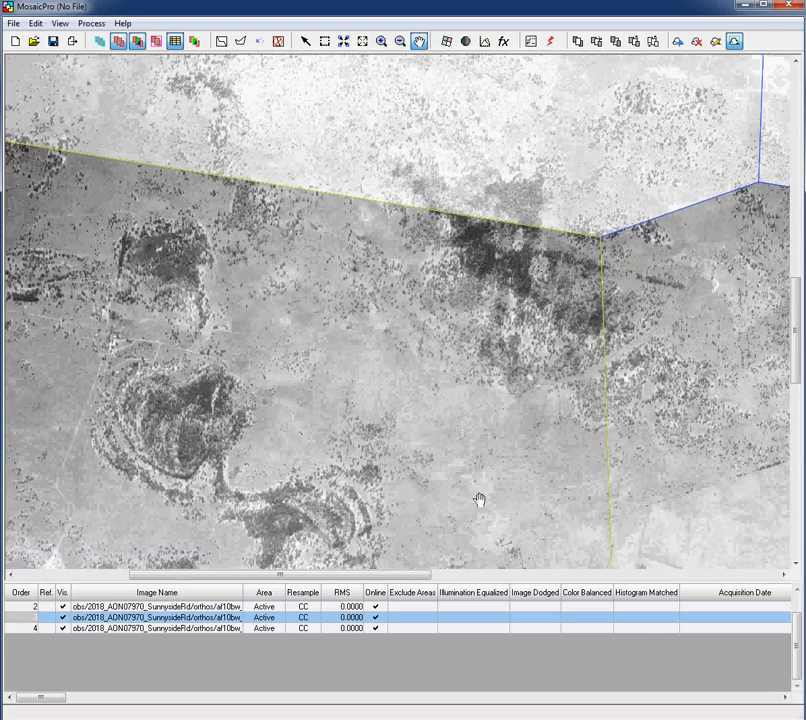
drag(480, 500, 354, 270)
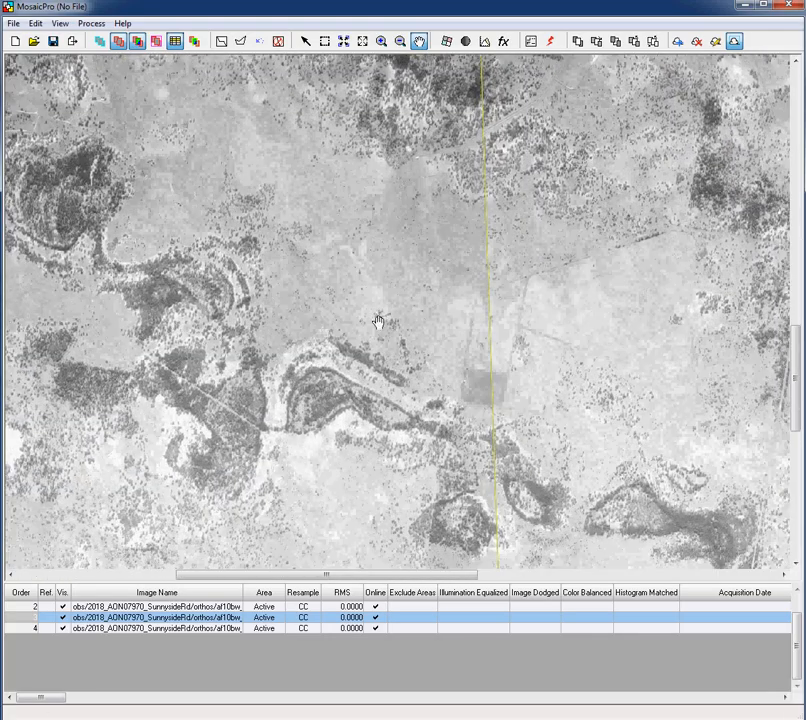
drag(430, 467, 378, 284)
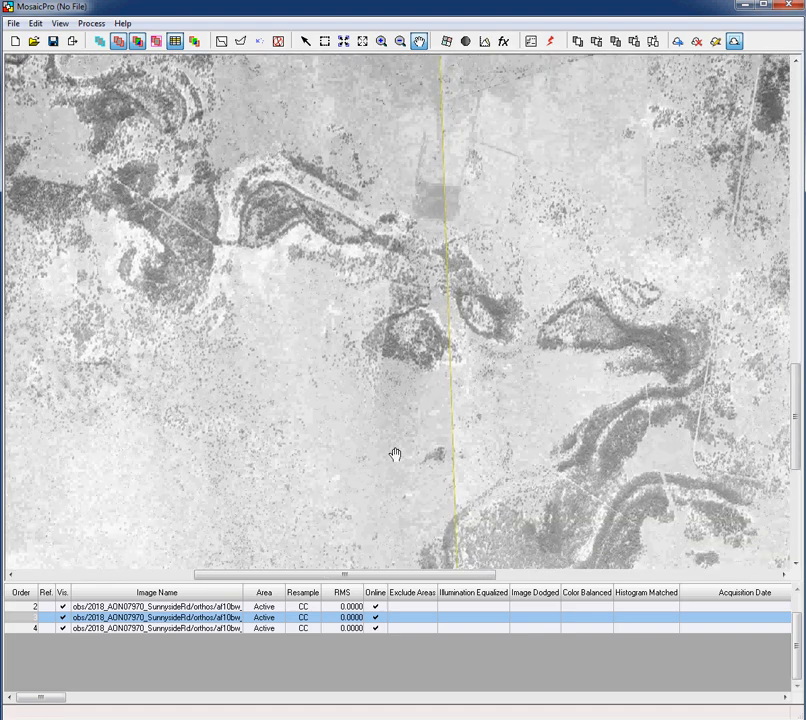
drag(395, 455, 383, 338)
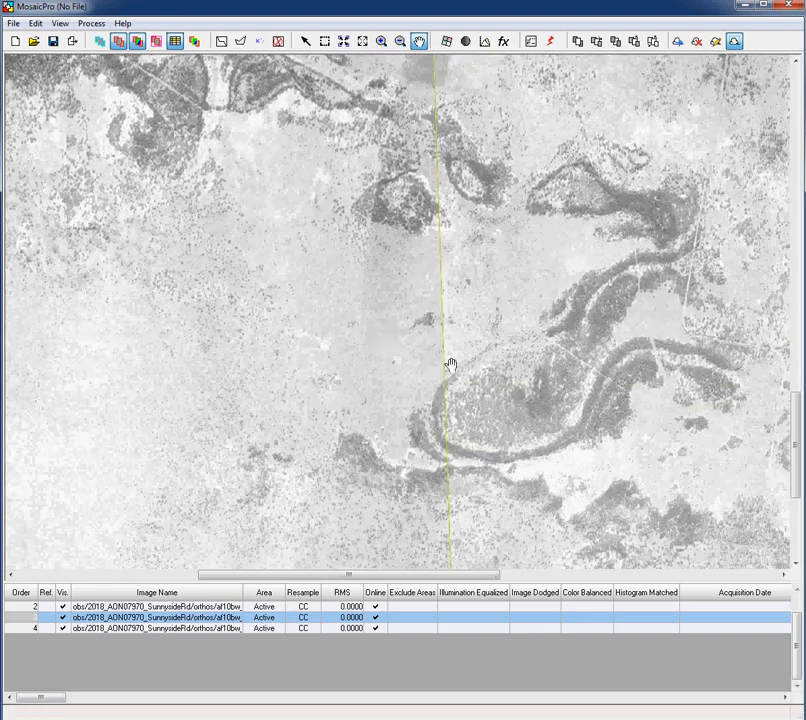
scroll(448, 363, up, 5)
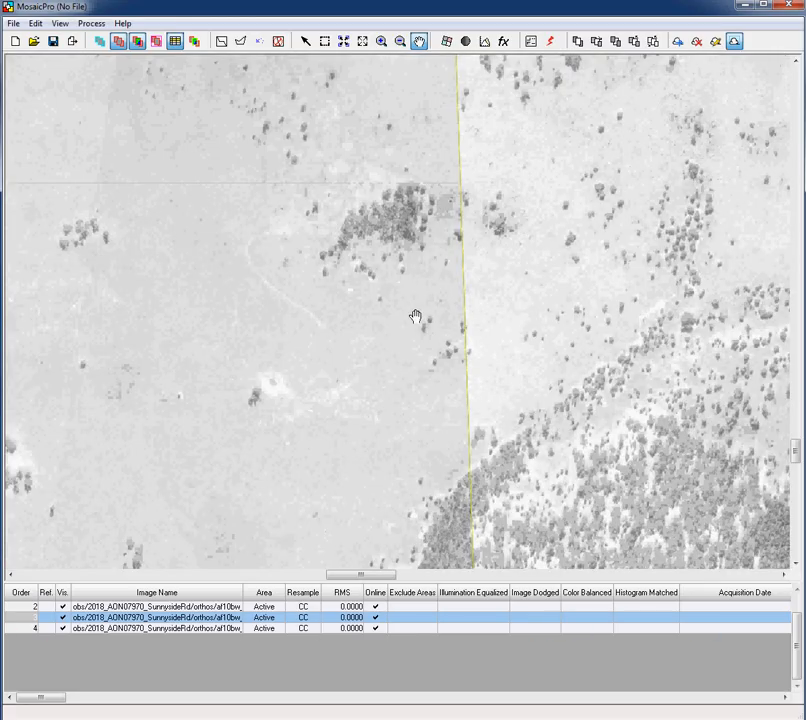
drag(416, 319, 409, 355)
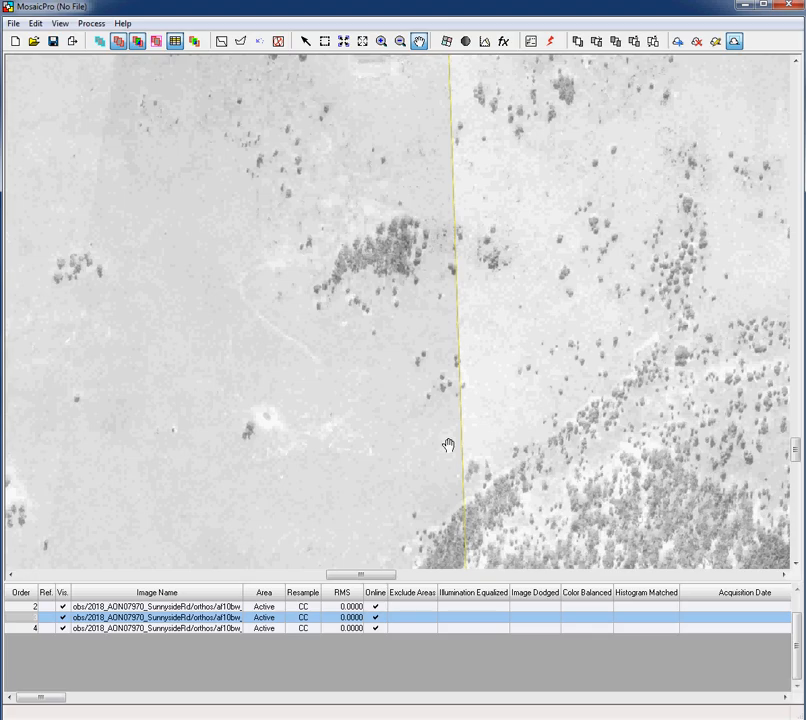
With Edit Seams Polygon, draw a polygon that bulges the lower seamline to the right
click(241, 42)
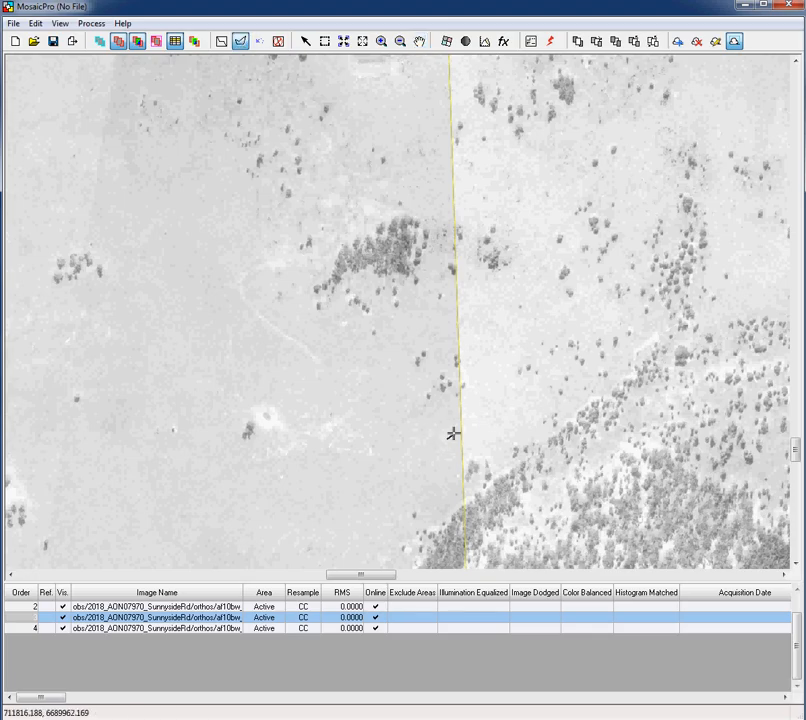
click(468, 414)
click(477, 373)
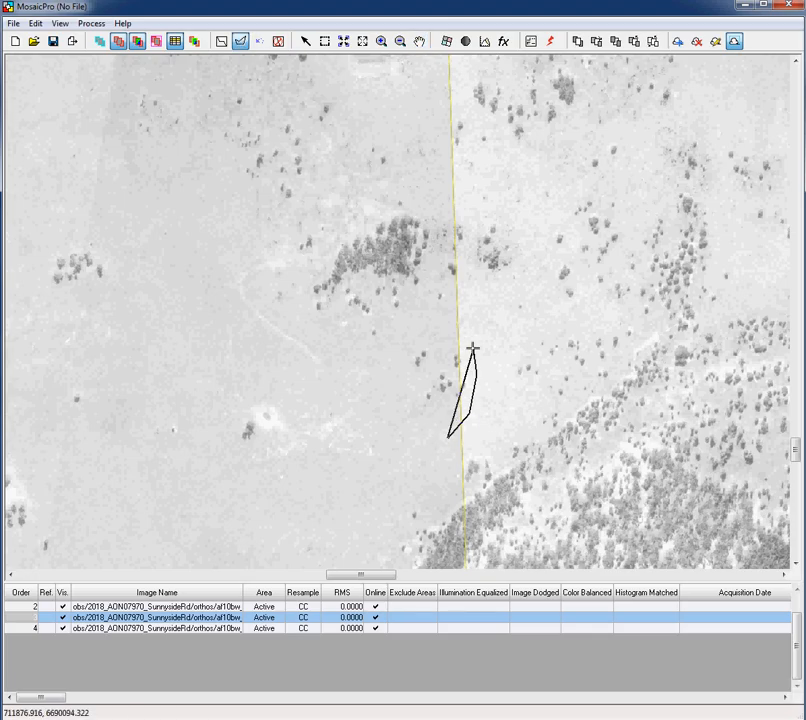
click(459, 333)
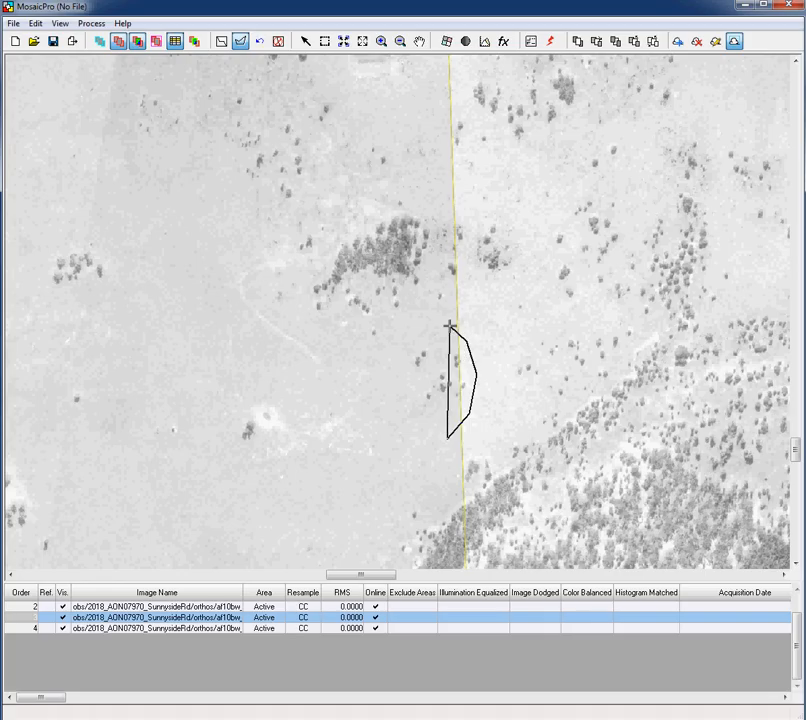
double_click(449, 325)
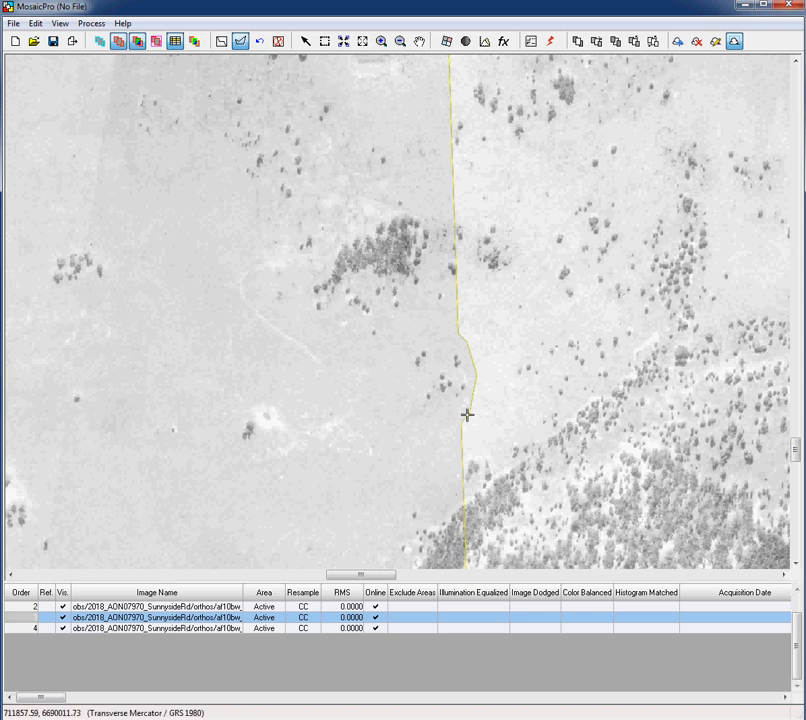
Draw a second polygon so the seamline jogs left around the tree clump's edge
click(434, 241)
click(434, 225)
click(448, 212)
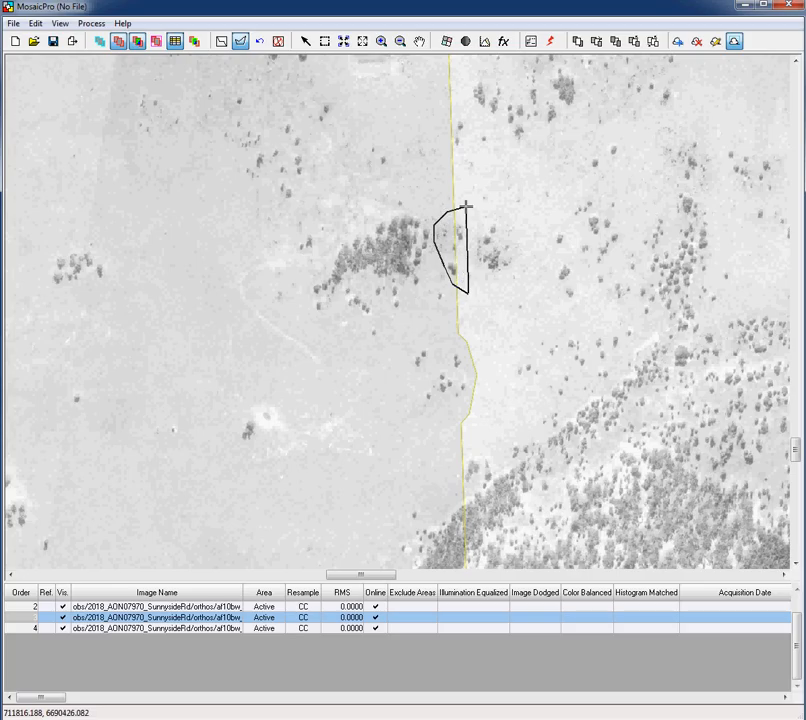
double_click(465, 206)
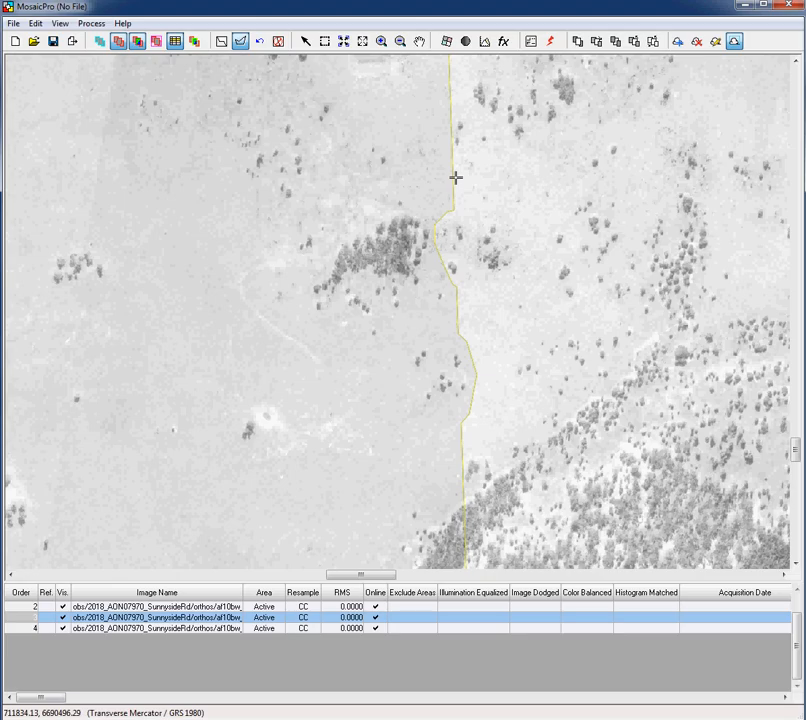
click(419, 41)
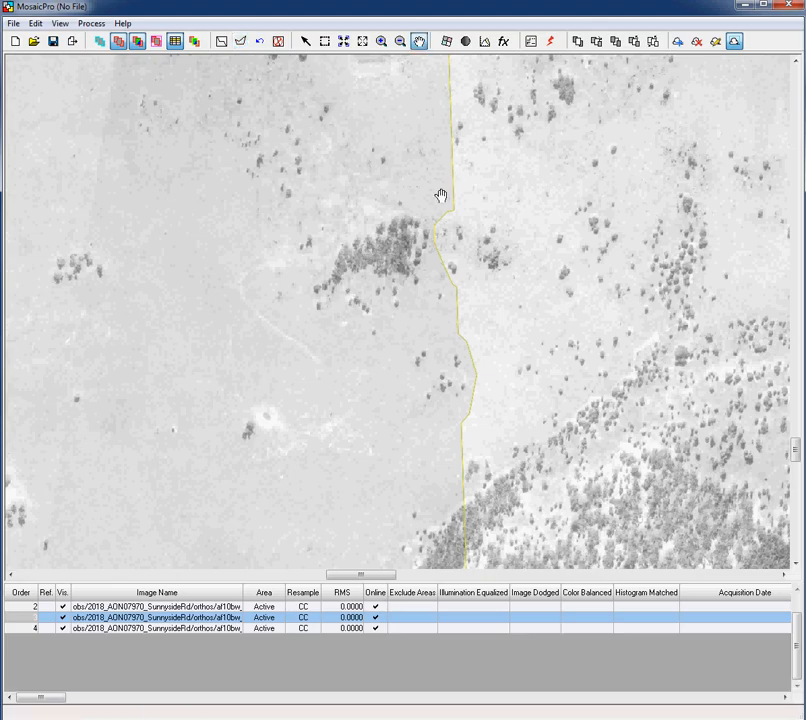
Move along the seamline and zoom in to center where it crosses the faint track
drag(442, 222, 416, 454)
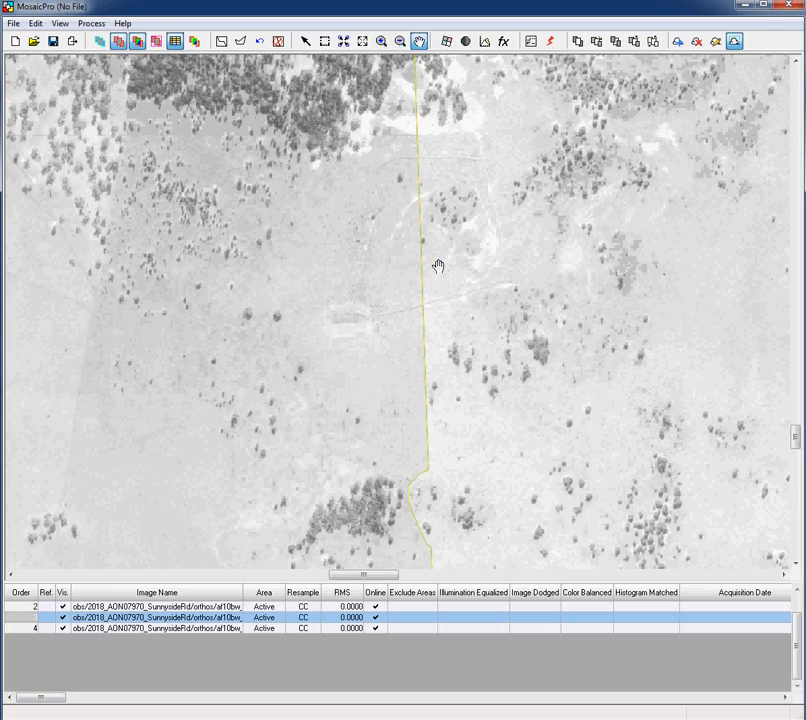
scroll(425, 247, up, 2)
scroll(425, 247, up, 3)
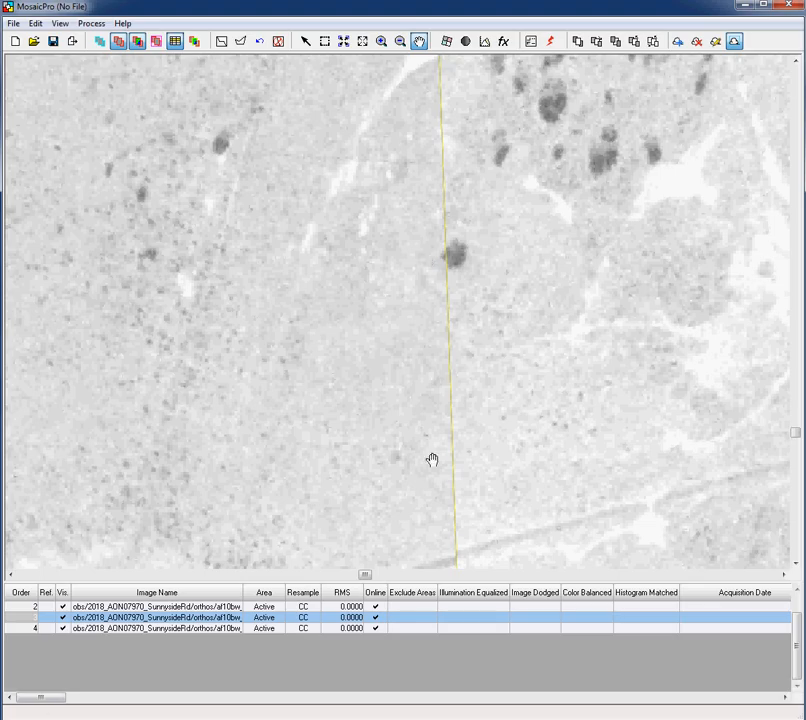
drag(432, 460, 416, 236)
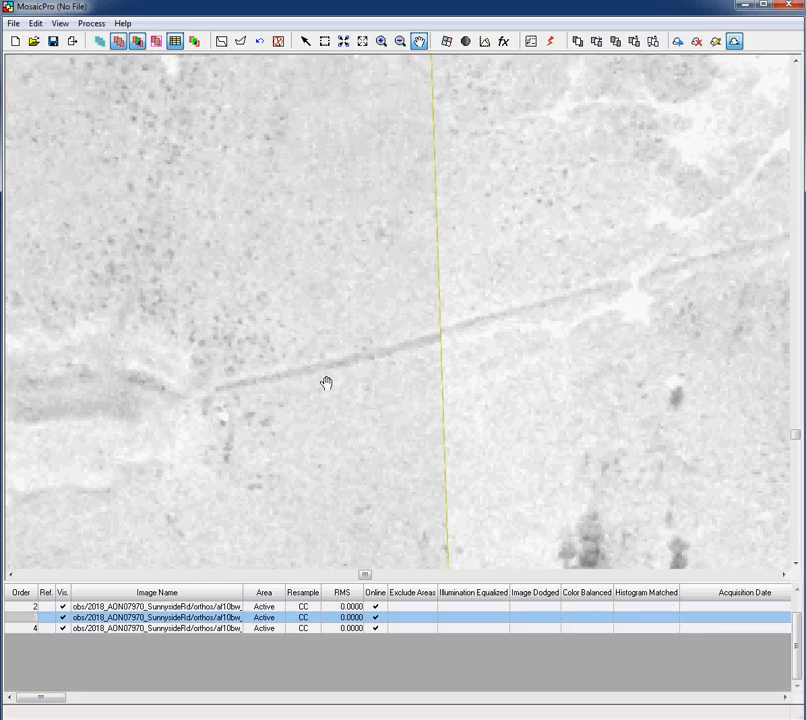
Draw a polygon bending the seamline right across the track, then undo that bend
click(240, 42)
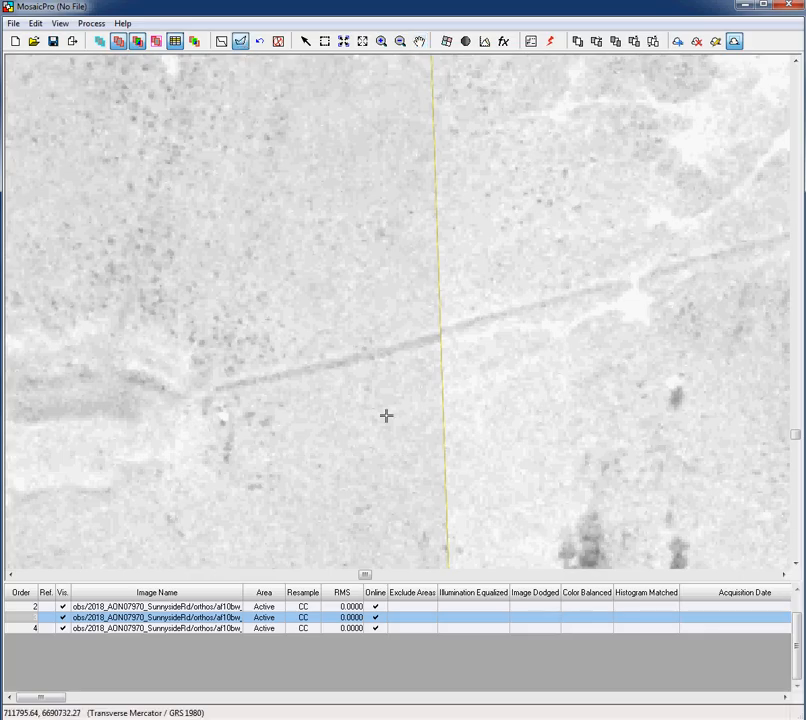
click(420, 426)
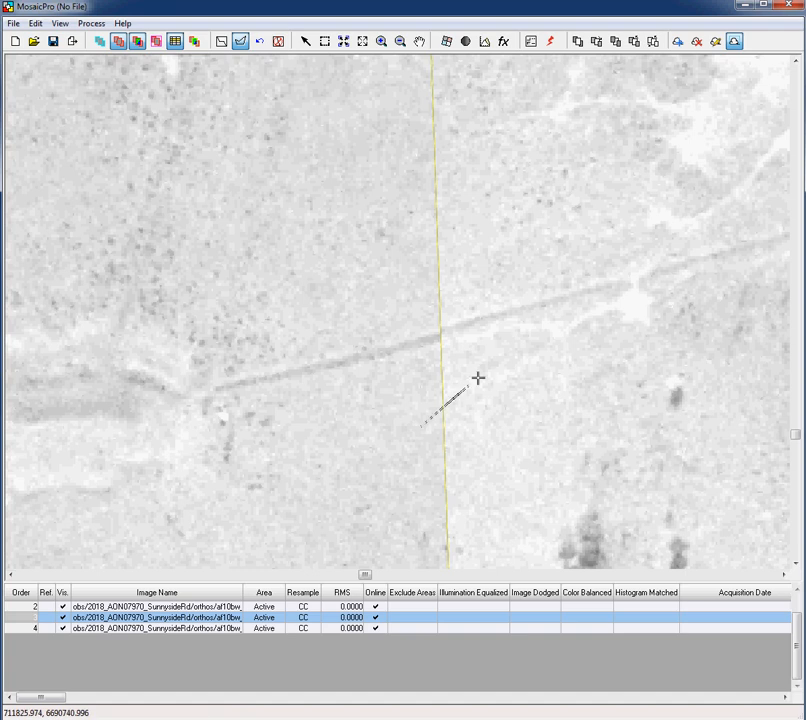
click(520, 333)
click(526, 297)
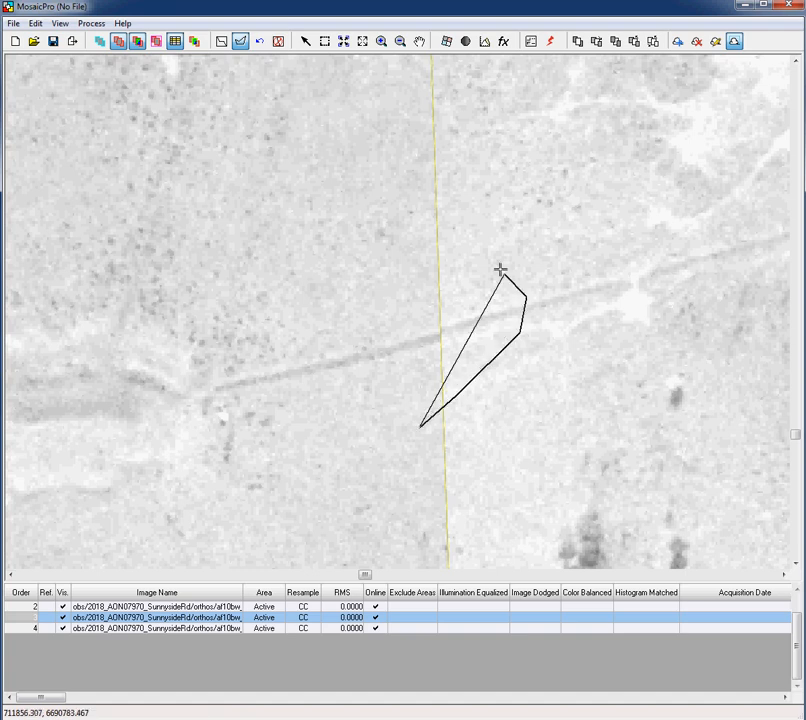
double_click(411, 193)
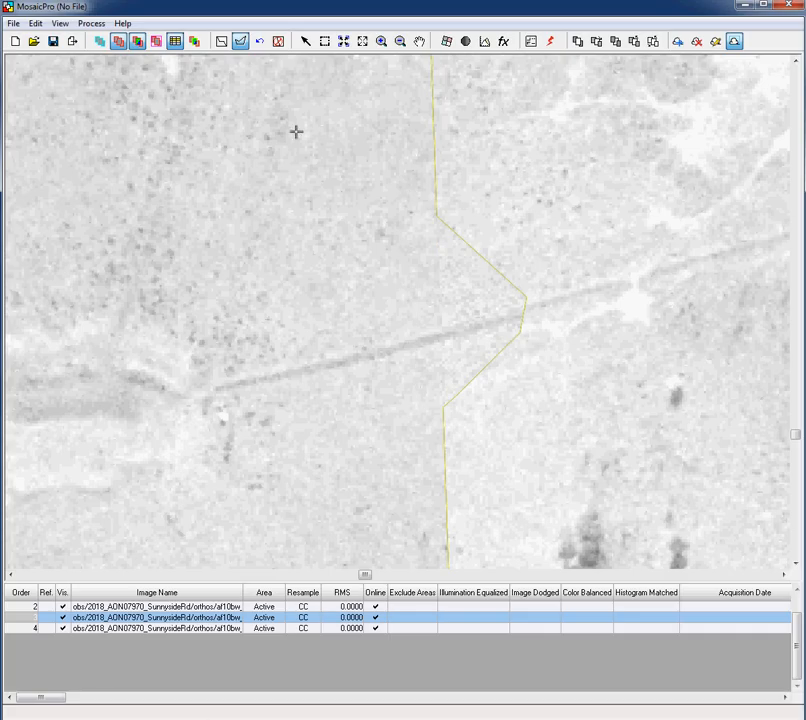
click(264, 43)
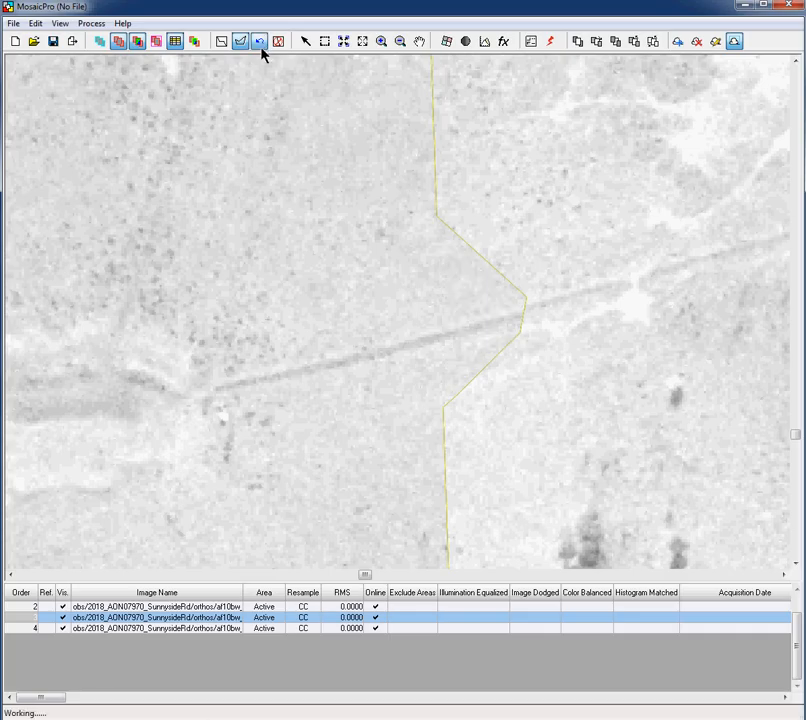
Draw a polygon left of the seam so it angles left across the faint track
click(467, 512)
click(403, 461)
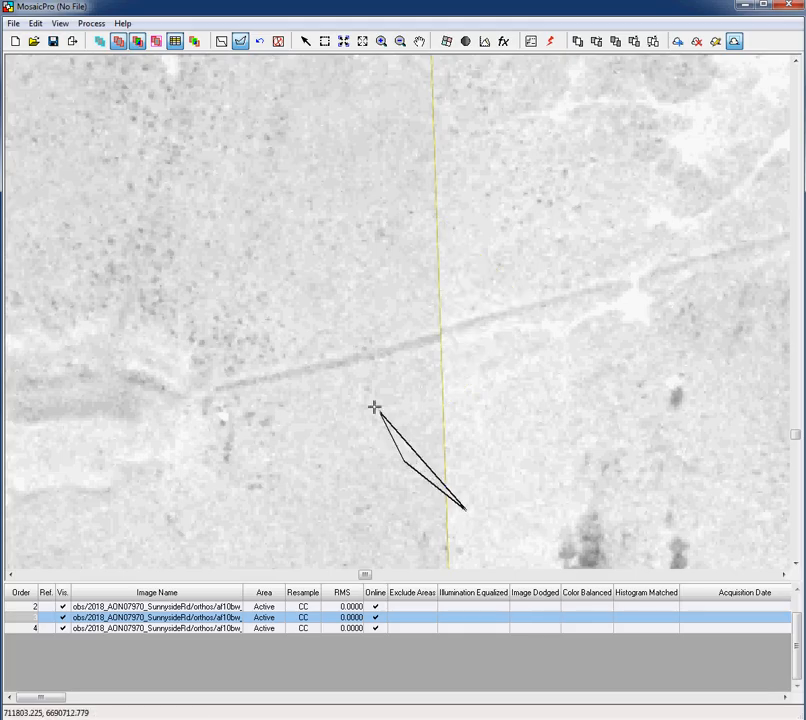
click(352, 378)
click(354, 339)
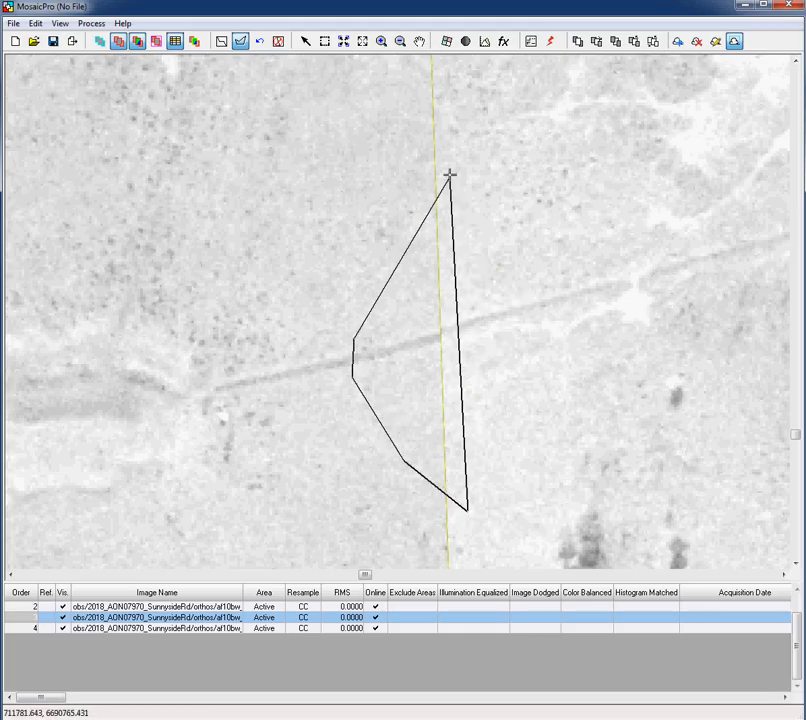
double_click(454, 161)
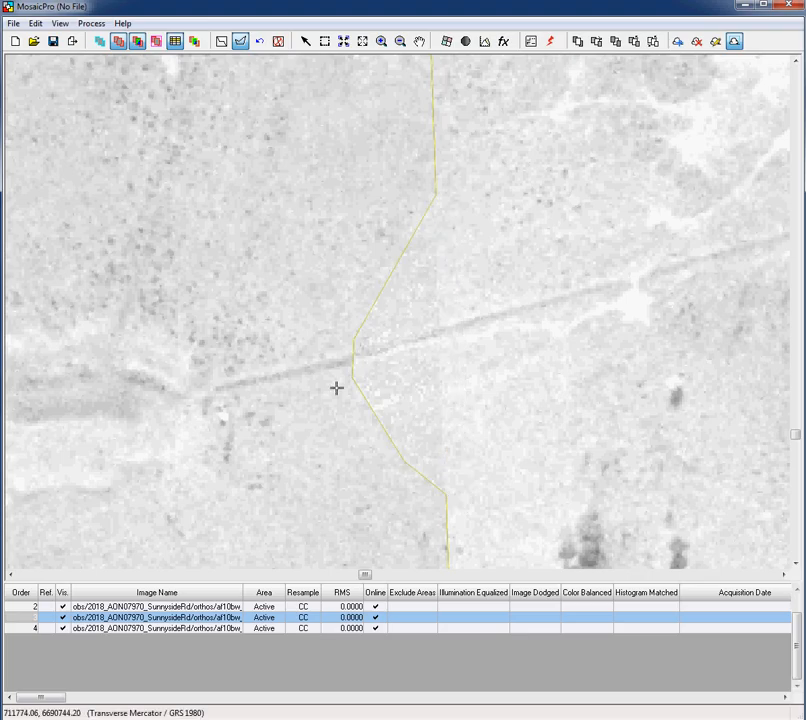
Draw a wider polygon further left, then undo that wider leftward bend
click(401, 444)
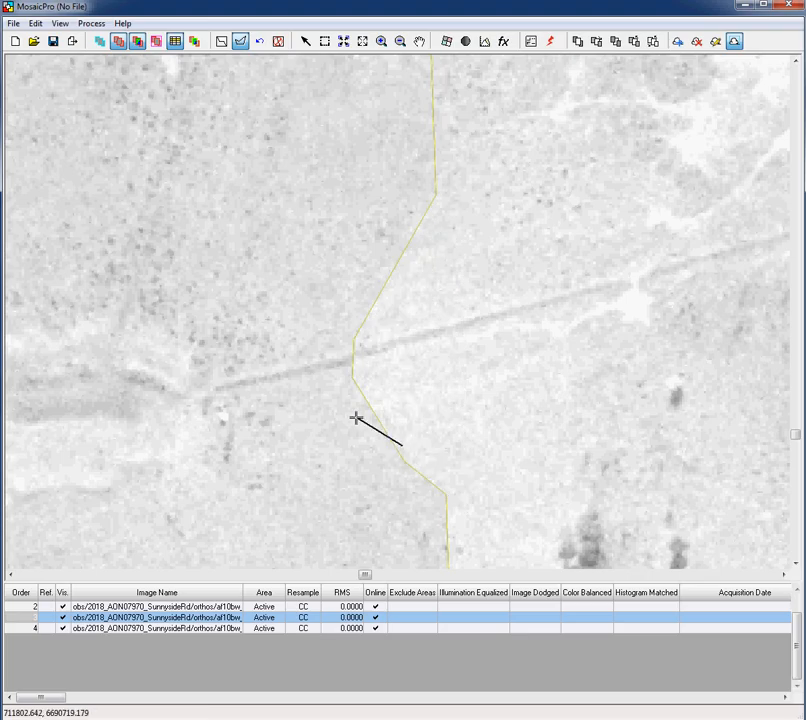
click(356, 417)
click(306, 373)
click(301, 331)
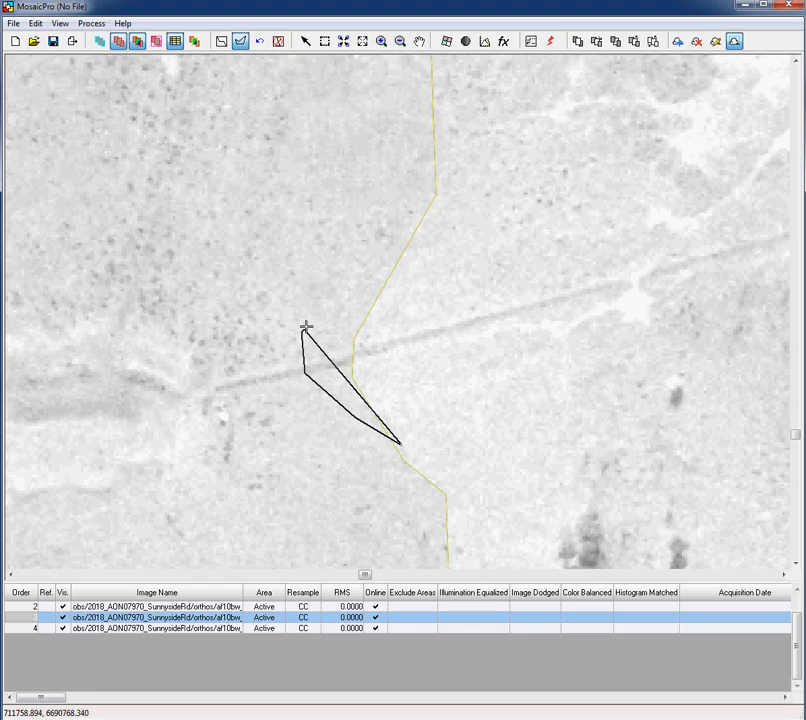
double_click(429, 265)
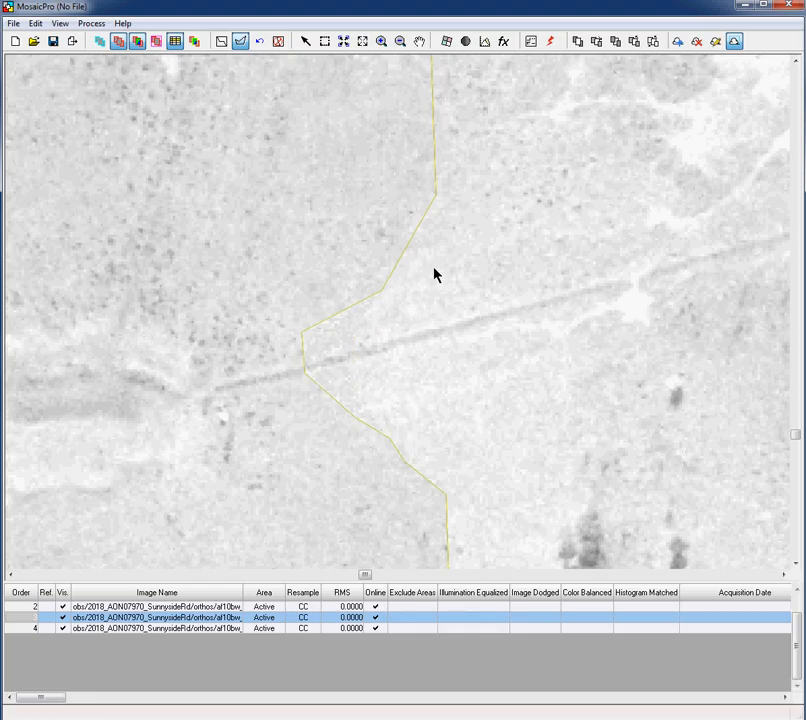
click(260, 43)
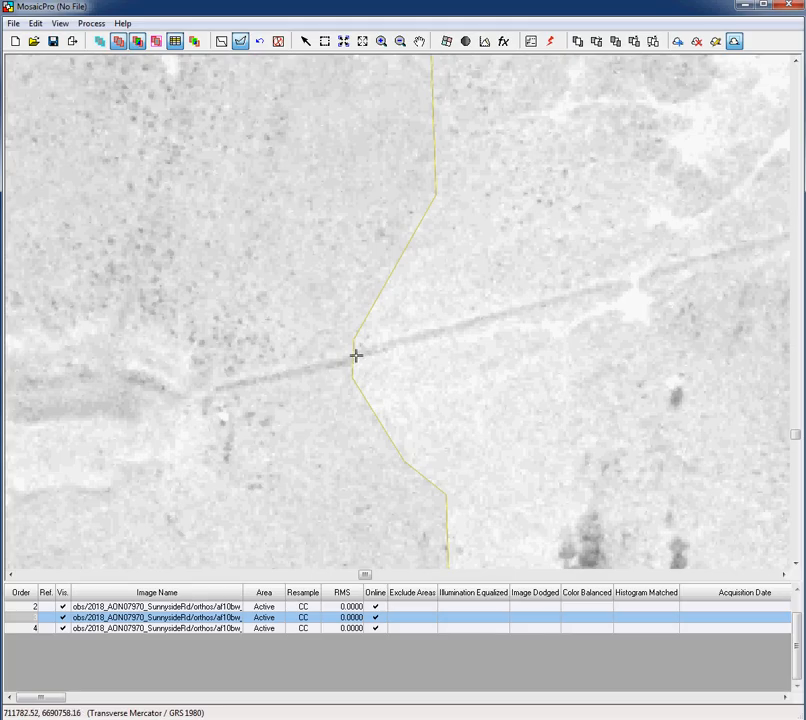
Zoom out from the seamline close-up and pan to the junction where the seamlines meet
click(421, 42)
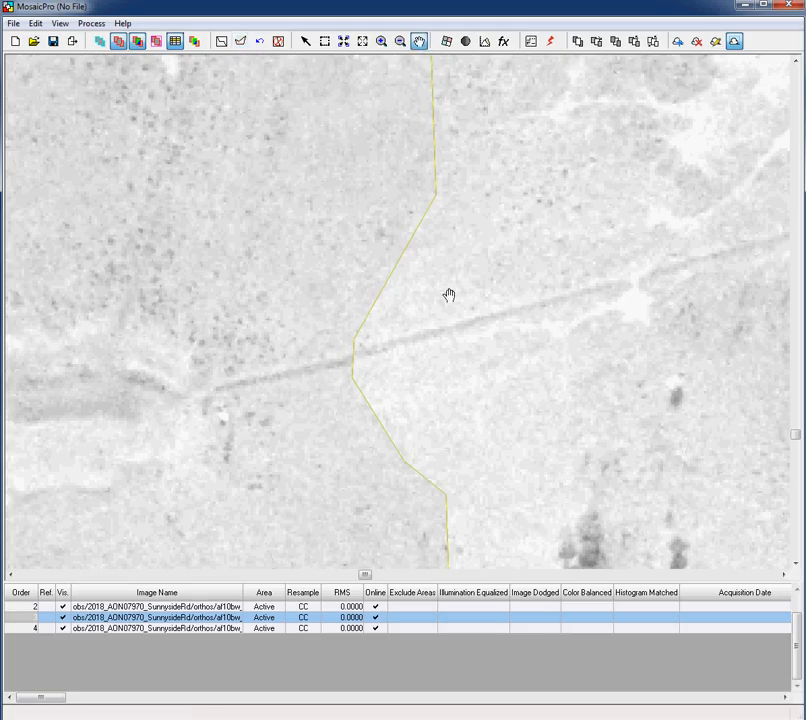
scroll(441, 350, up, 2)
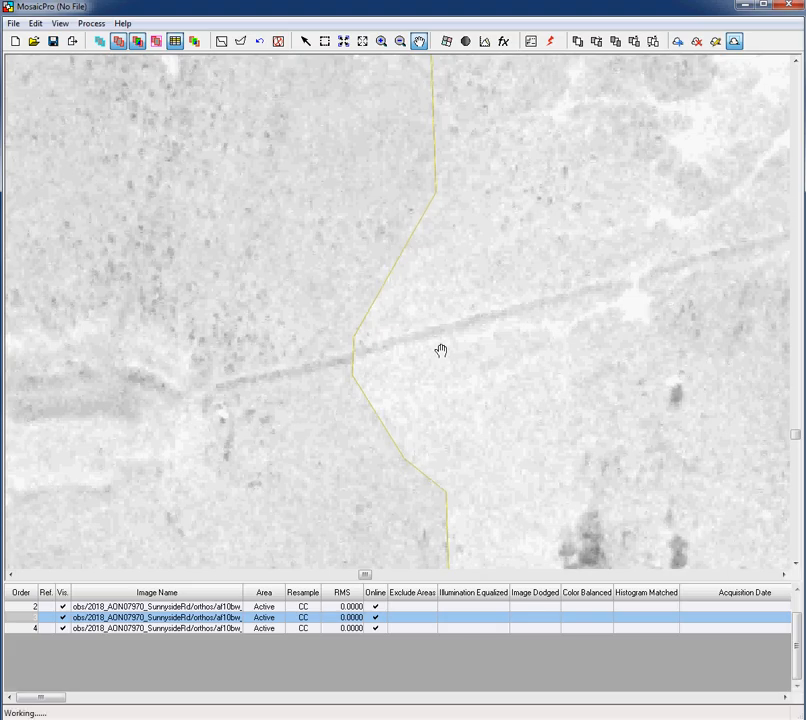
scroll(439, 347, down, 8)
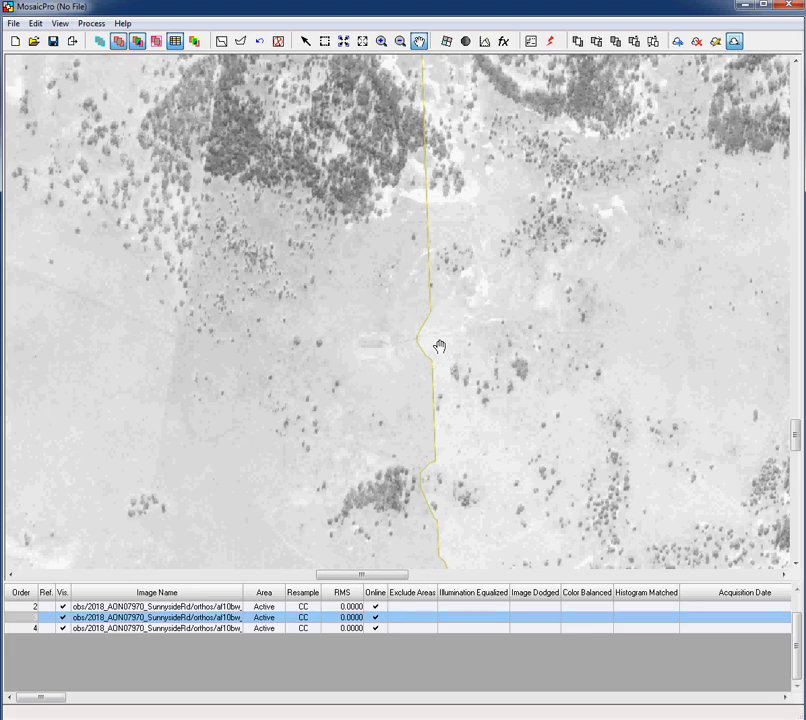
scroll(439, 347, down, 2)
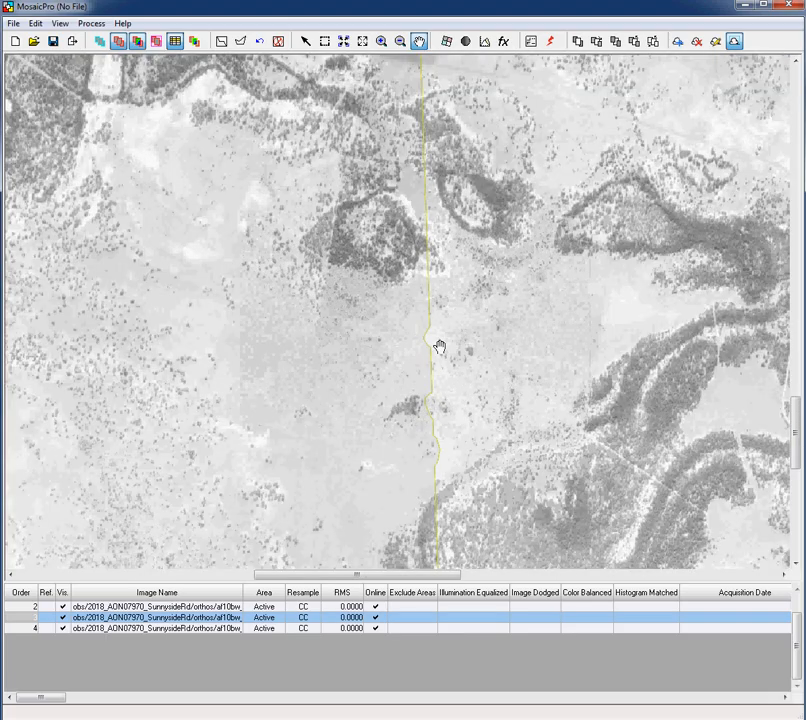
scroll(498, 483, down, 2)
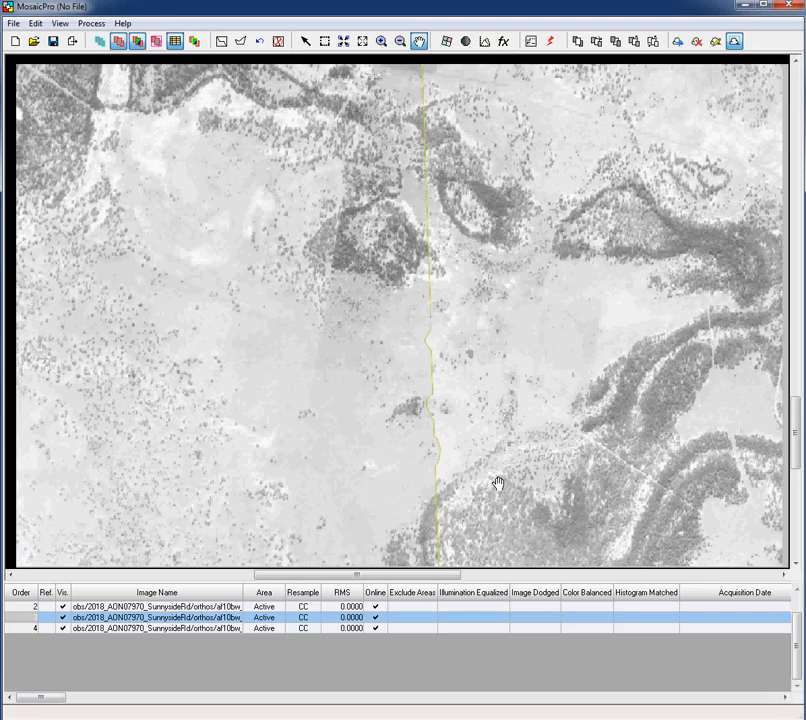
scroll(498, 483, down, 1)
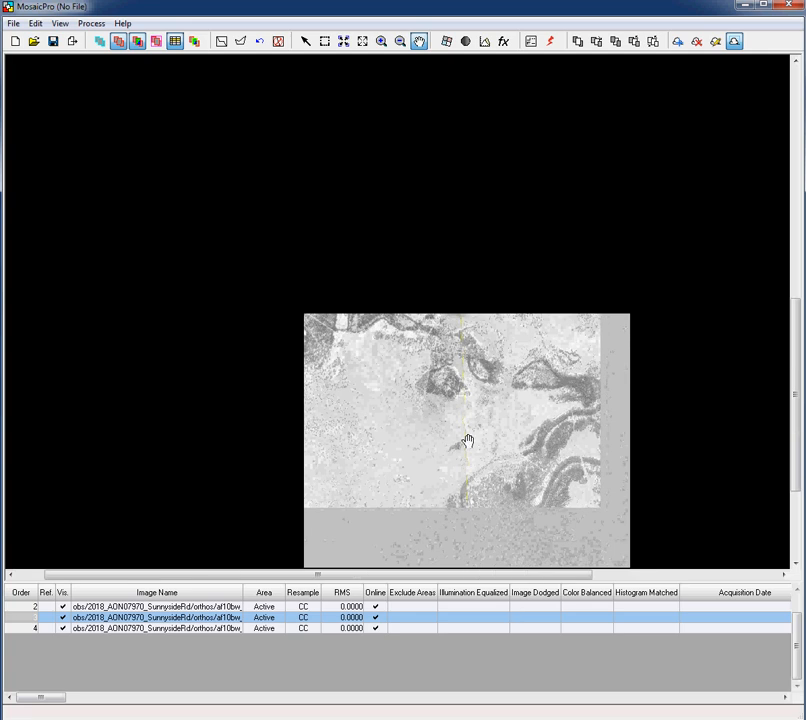
scroll(479, 420, up, 3)
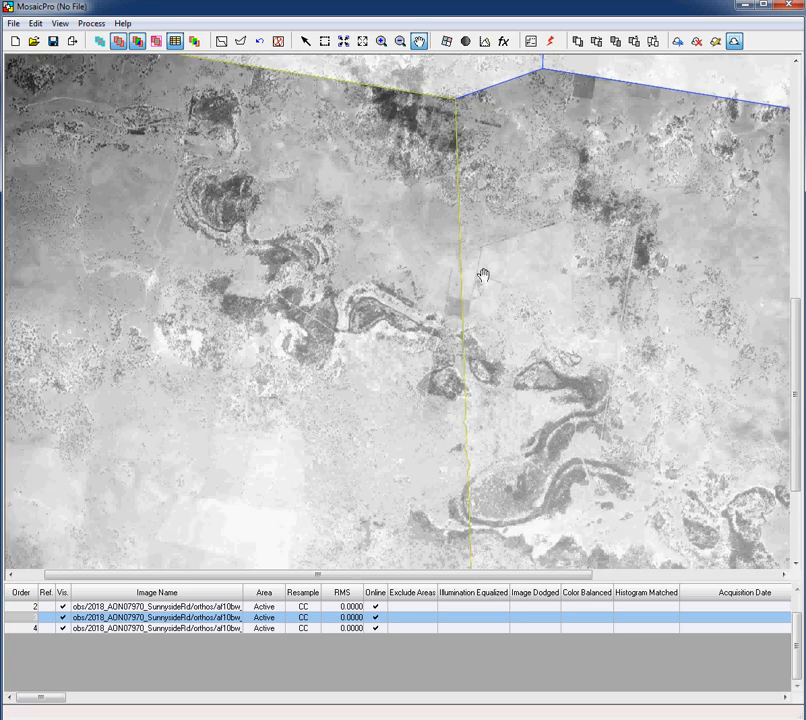
drag(483, 258, 363, 516)
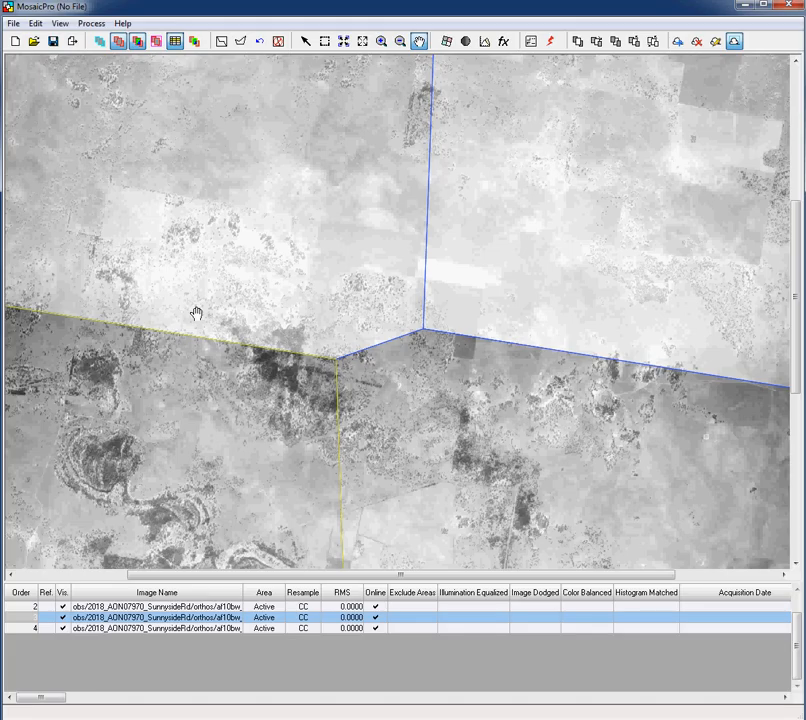
Turn on Use Image Dodging and Use Color Balancing in Edit > Color Corrections
click(35, 23)
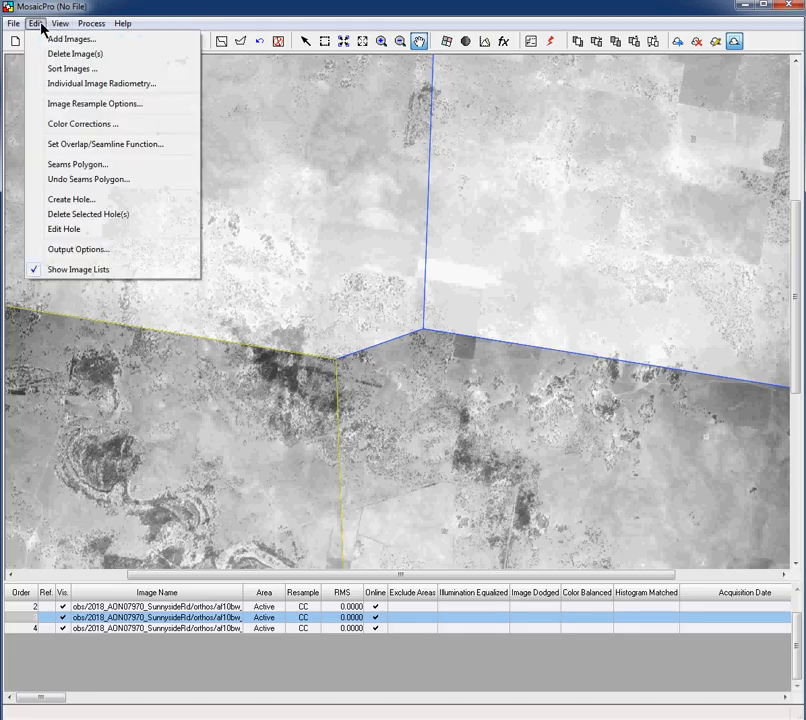
click(89, 127)
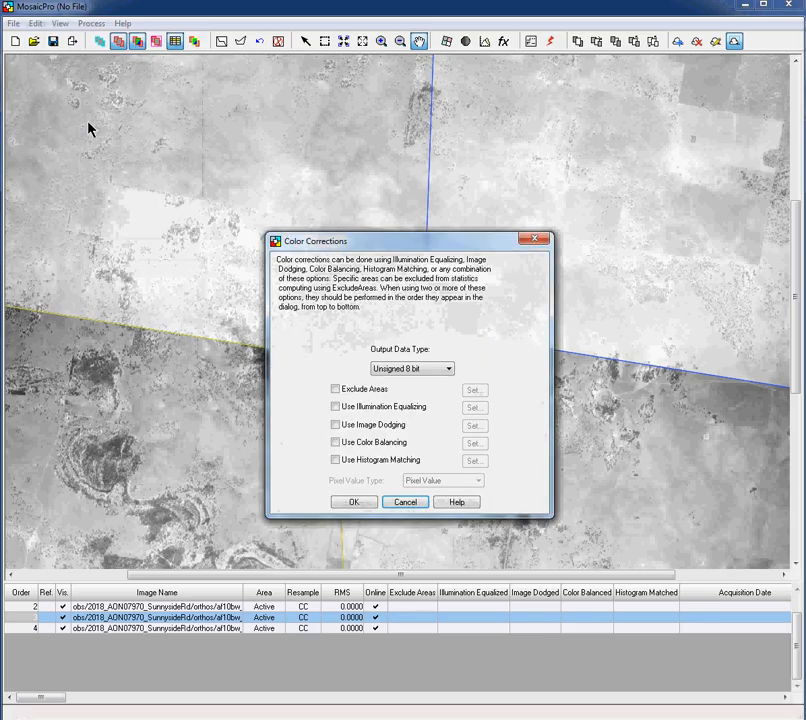
click(335, 425)
click(335, 442)
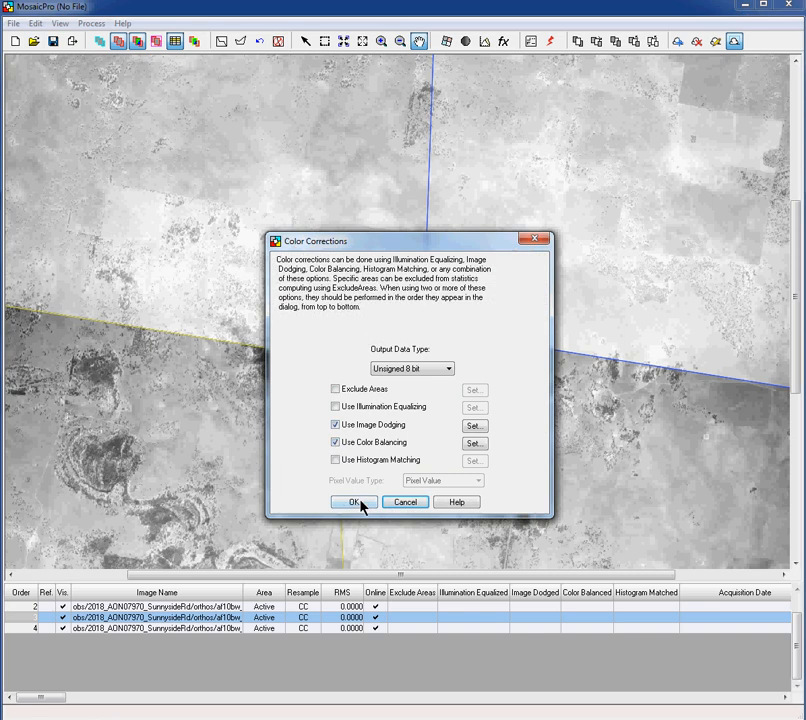
click(358, 502)
click(36, 23)
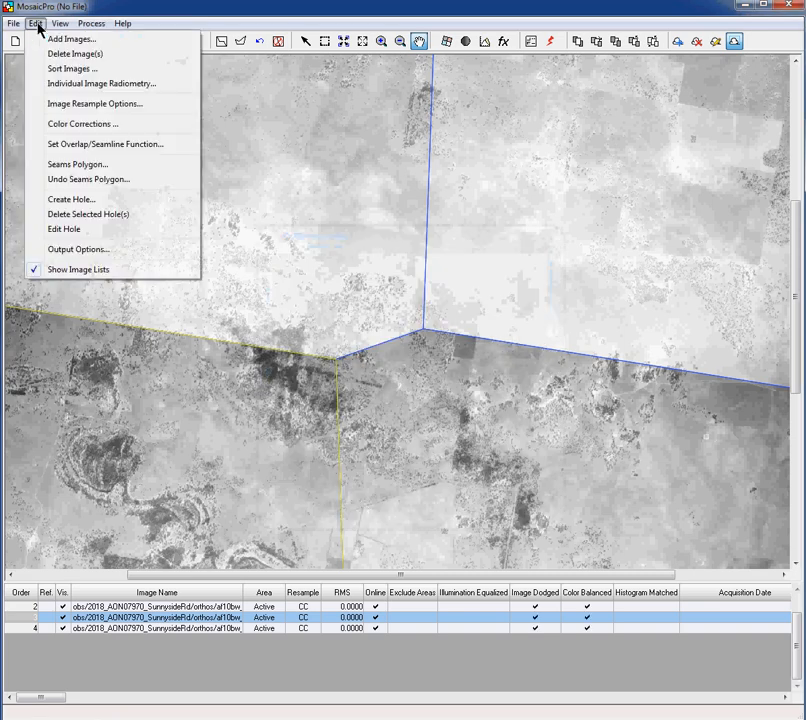
Set the overlap/seamline function to Feathering with a 20 meter distance
click(97, 144)
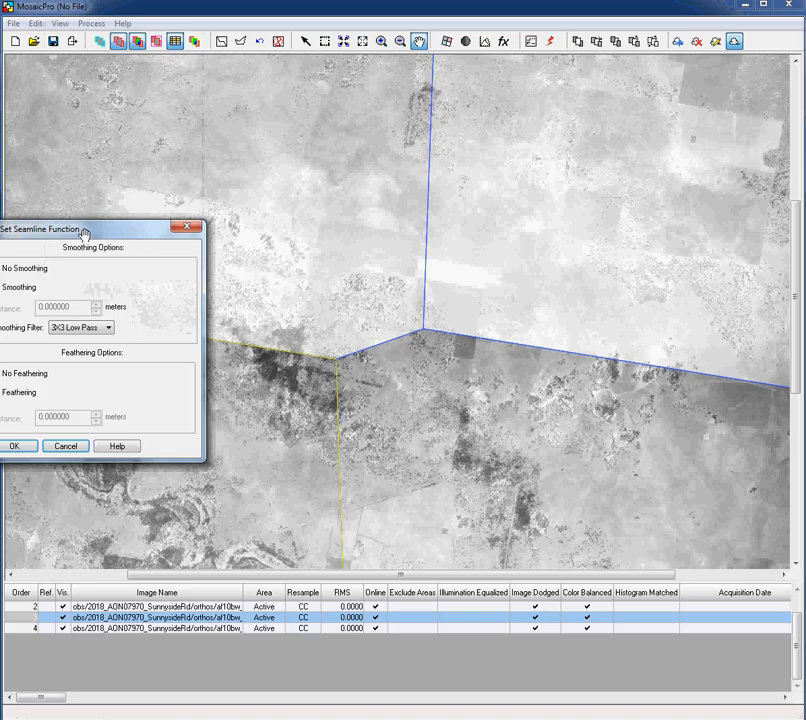
click(3, 396)
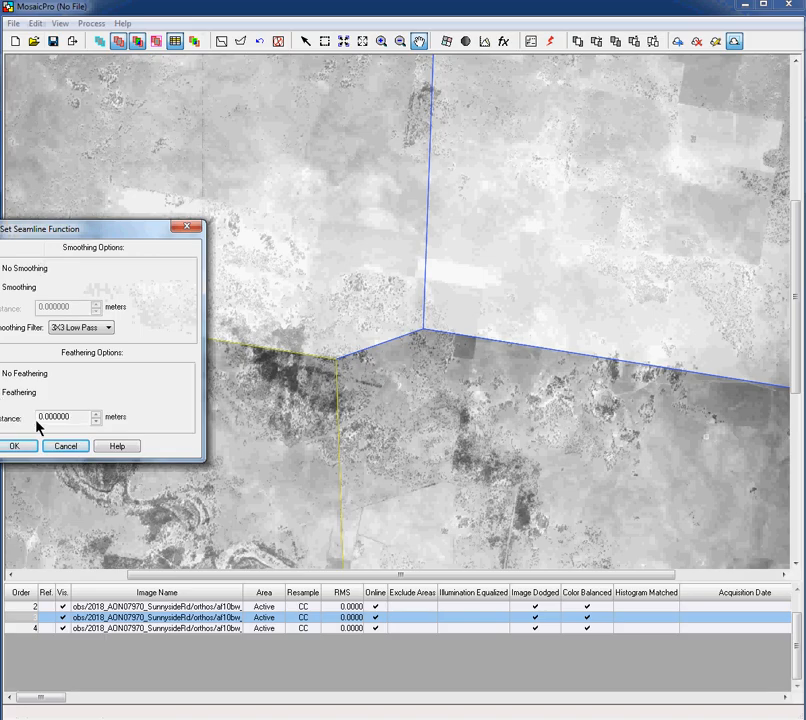
click(39, 418)
text(2)
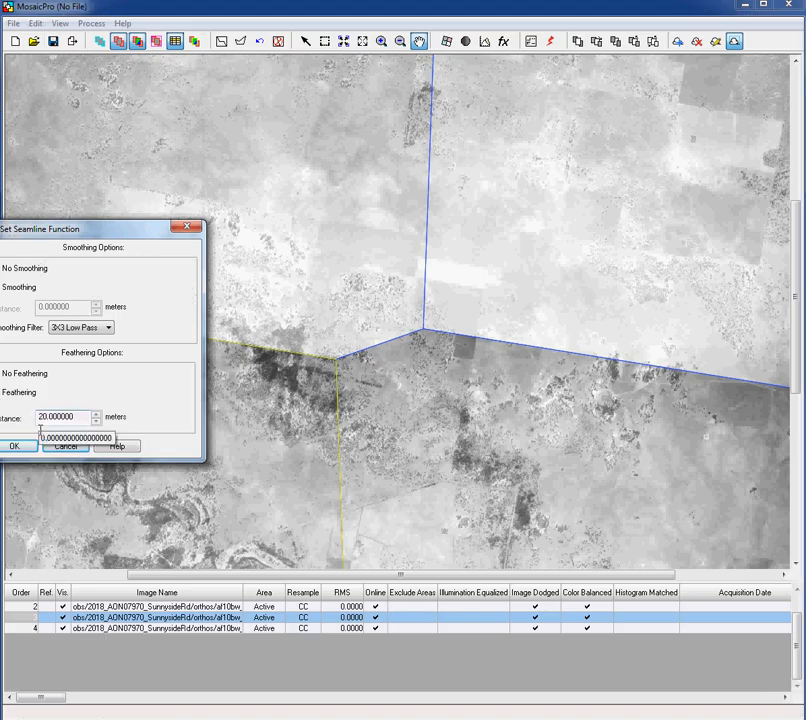
click(30, 447)
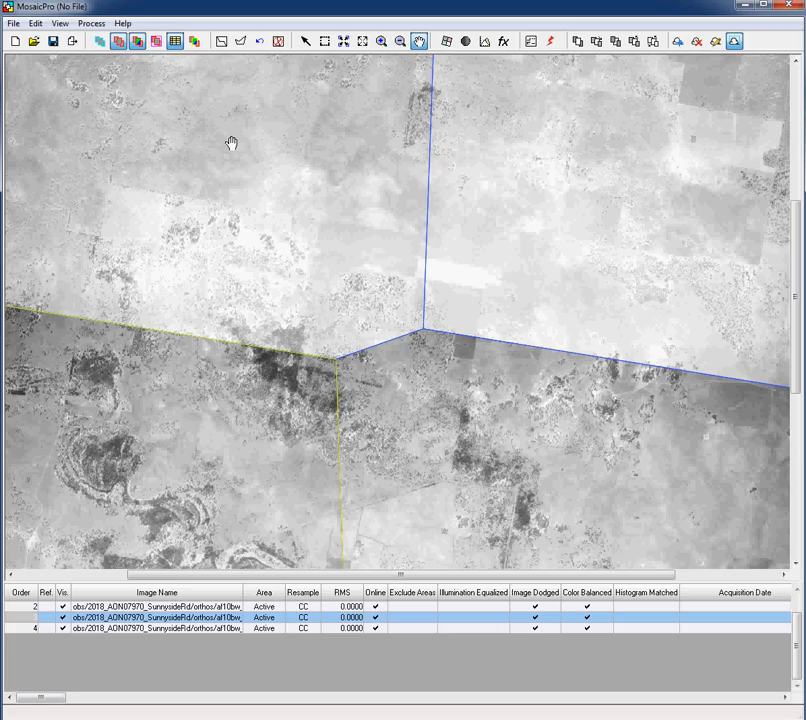
Run Preview Mosaic for Window, computing dodging statistics, and dismiss the preview-box warning
click(91, 23)
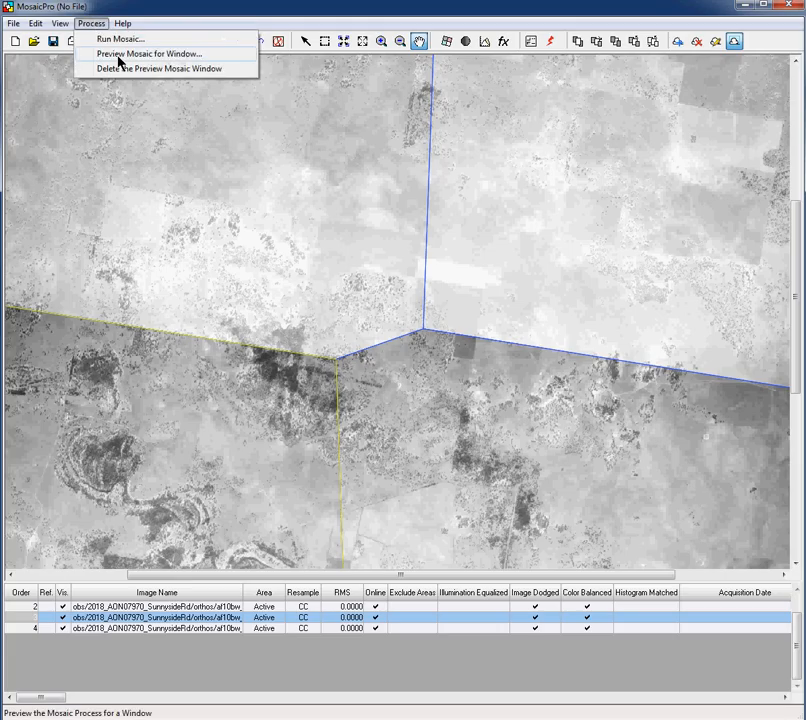
click(118, 55)
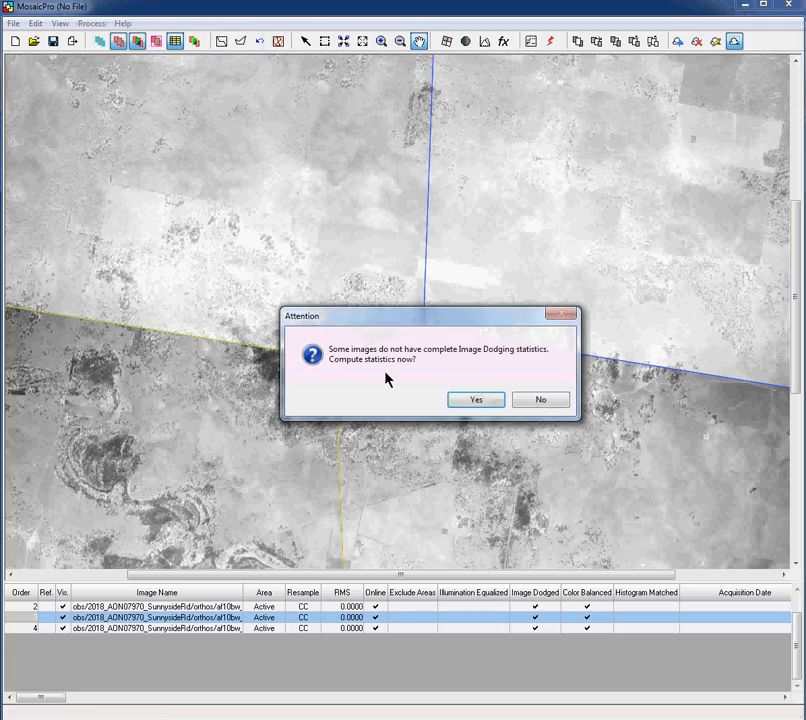
click(477, 399)
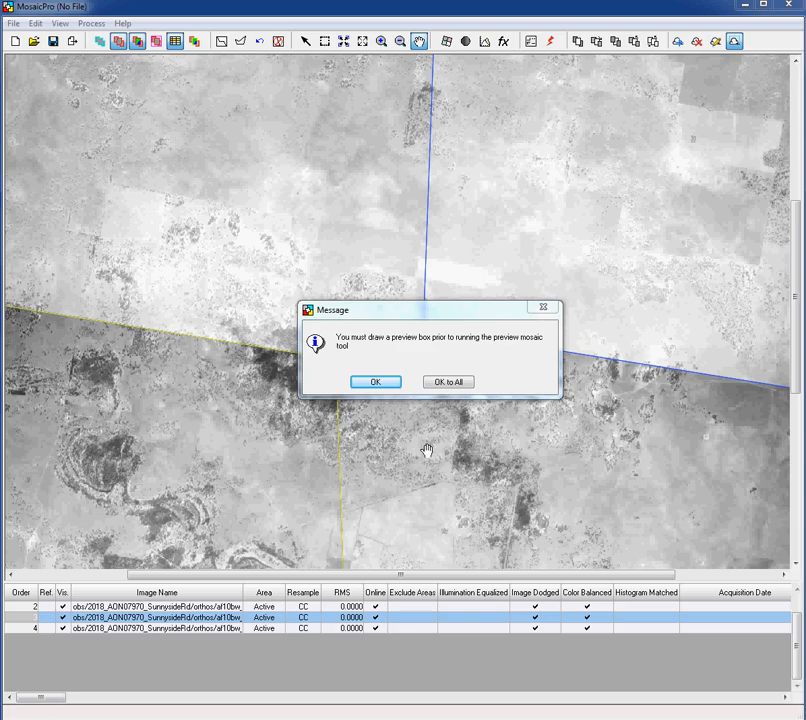
click(373, 382)
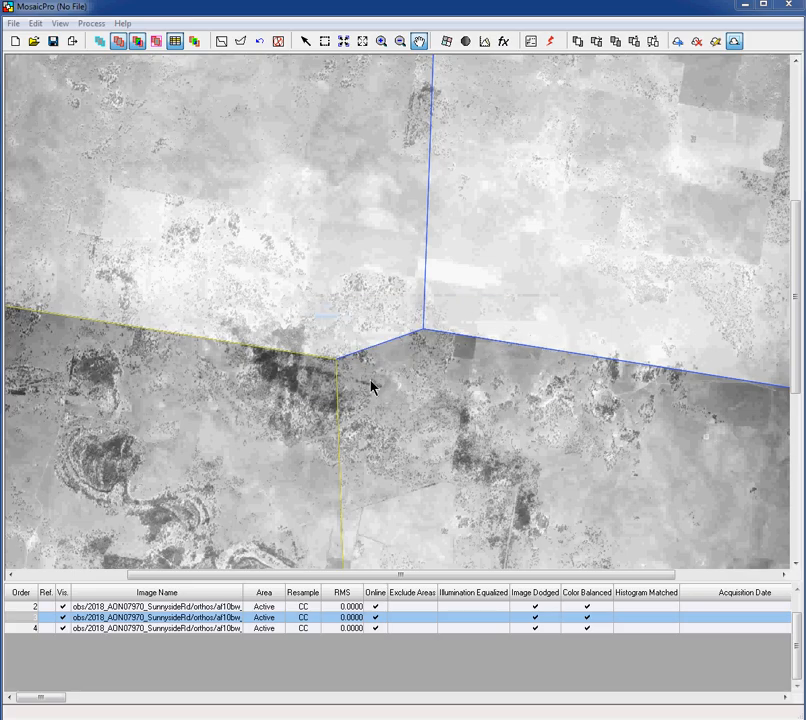
click(36, 24)
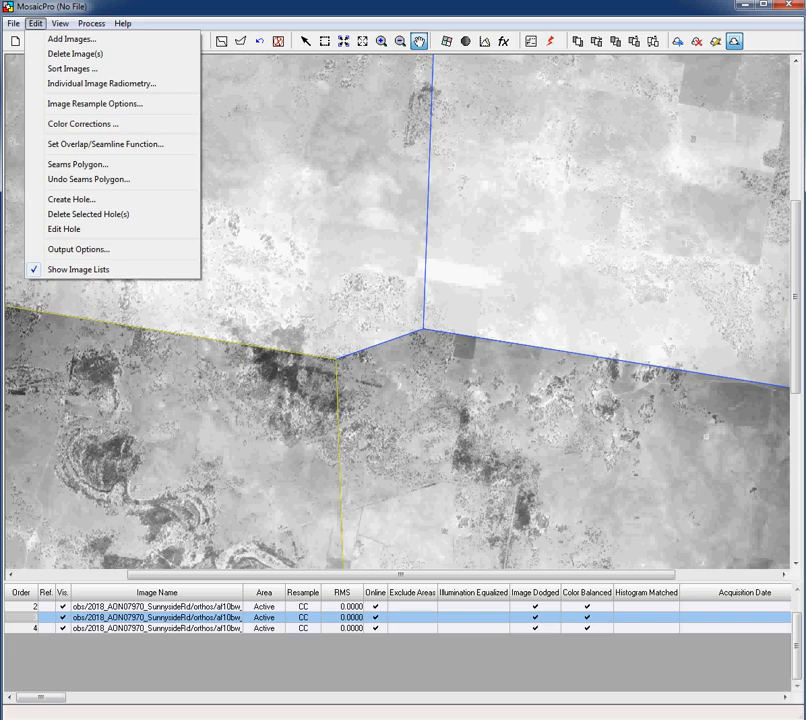
key(Escape)
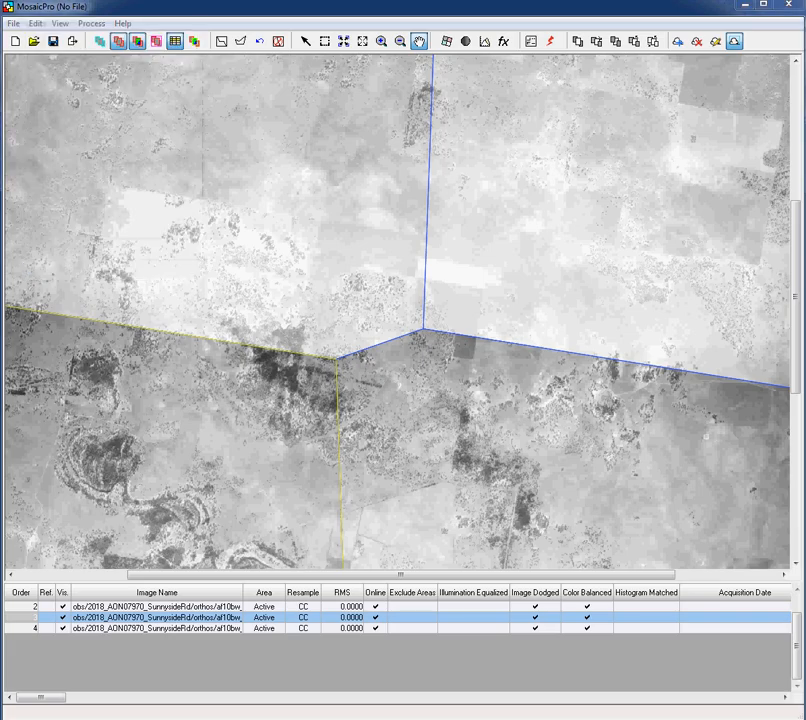
click(40, 20)
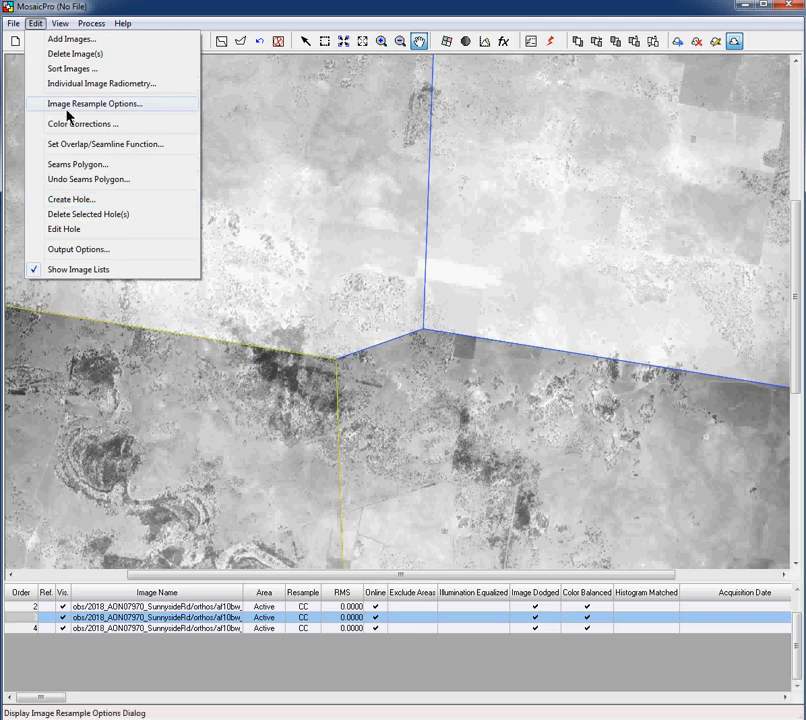
click(33, 25)
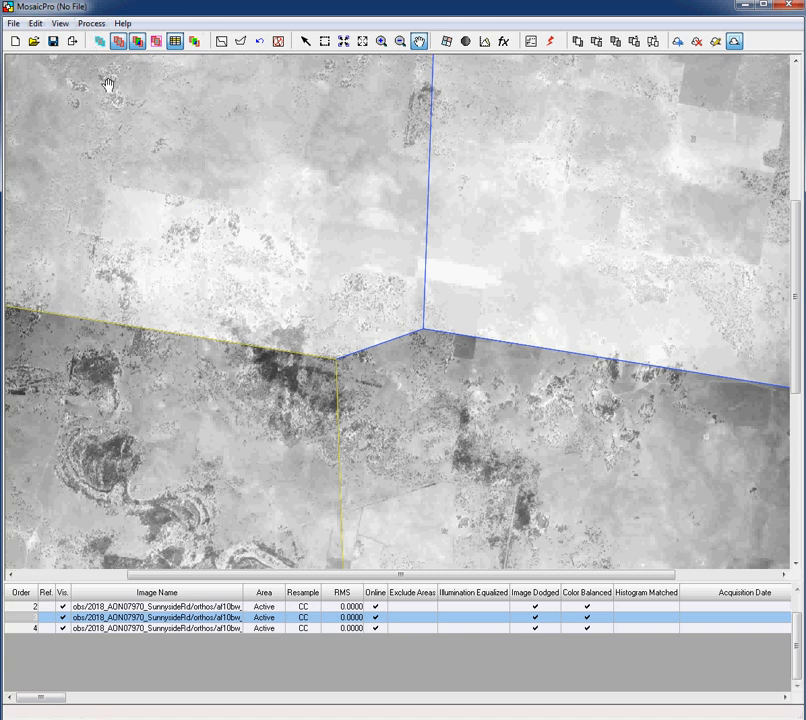
click(94, 24)
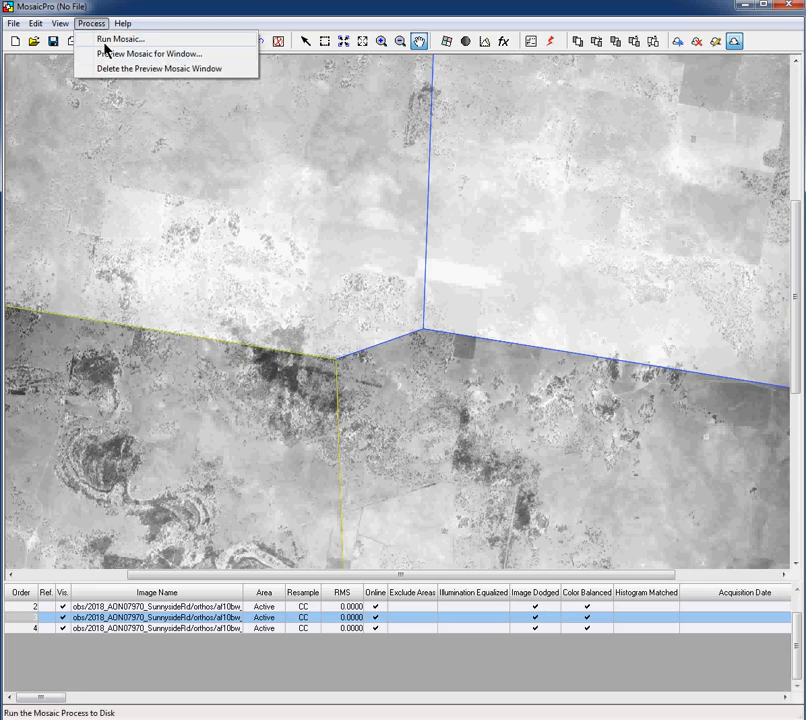
click(98, 24)
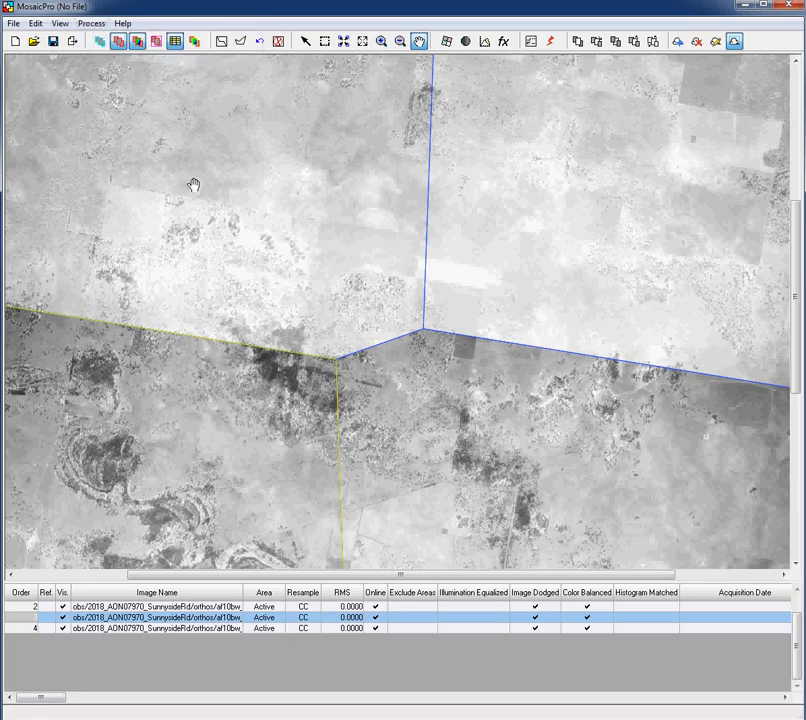
Pan to center the seamline junction after another preview attempt asks for a preview box
drag(123, 74, 228, 212)
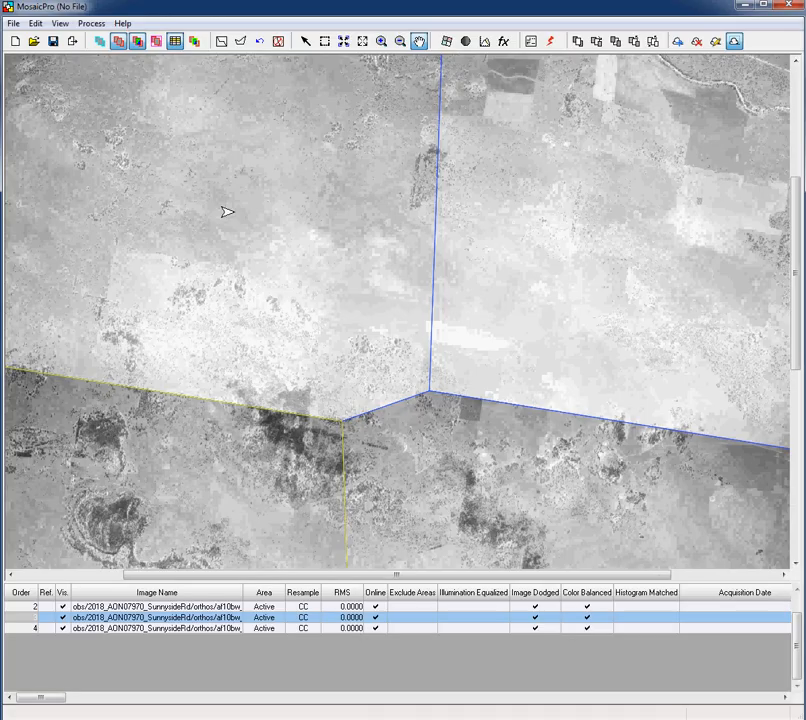
click(91, 25)
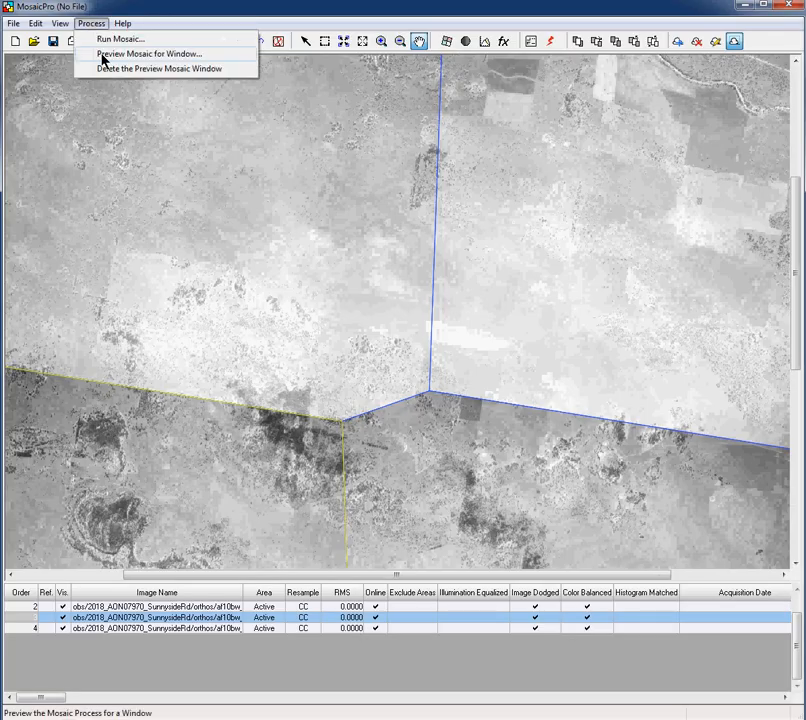
click(104, 56)
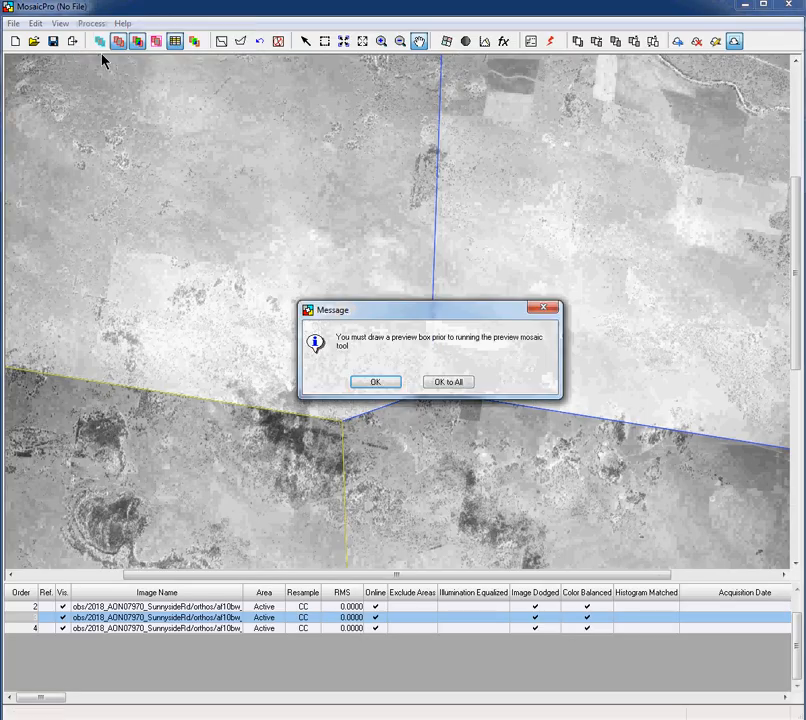
click(372, 384)
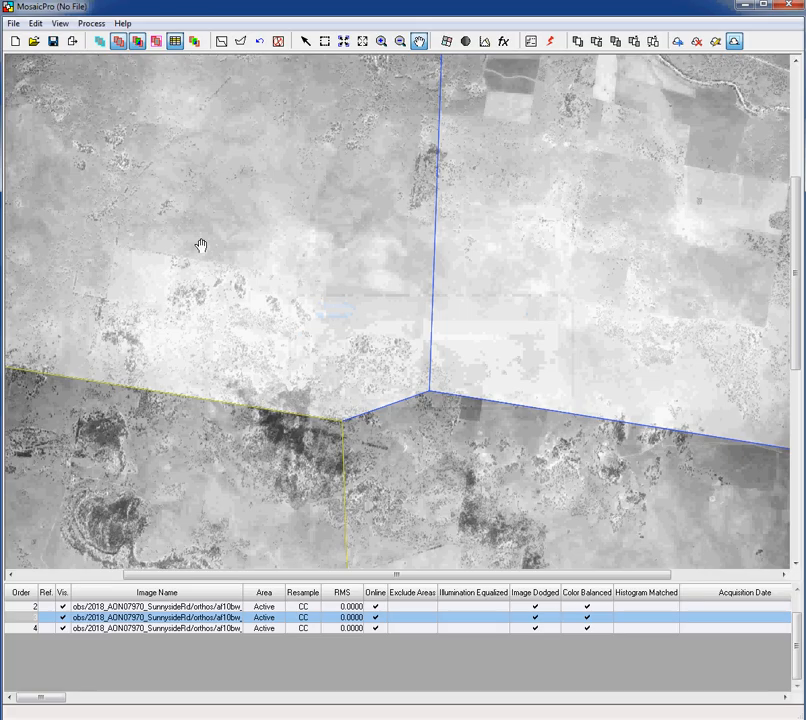
drag(201, 245, 204, 203)
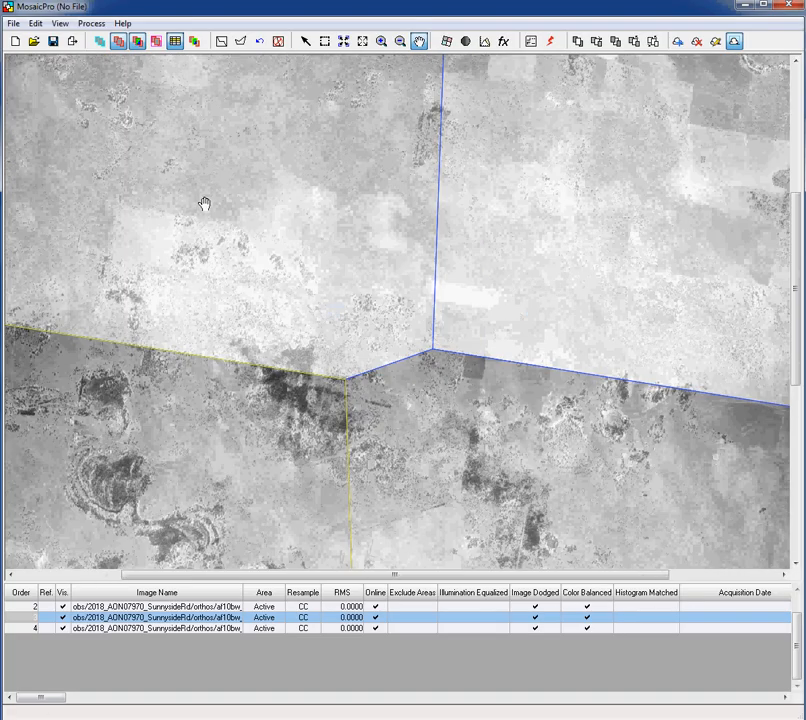
right_click(197, 198)
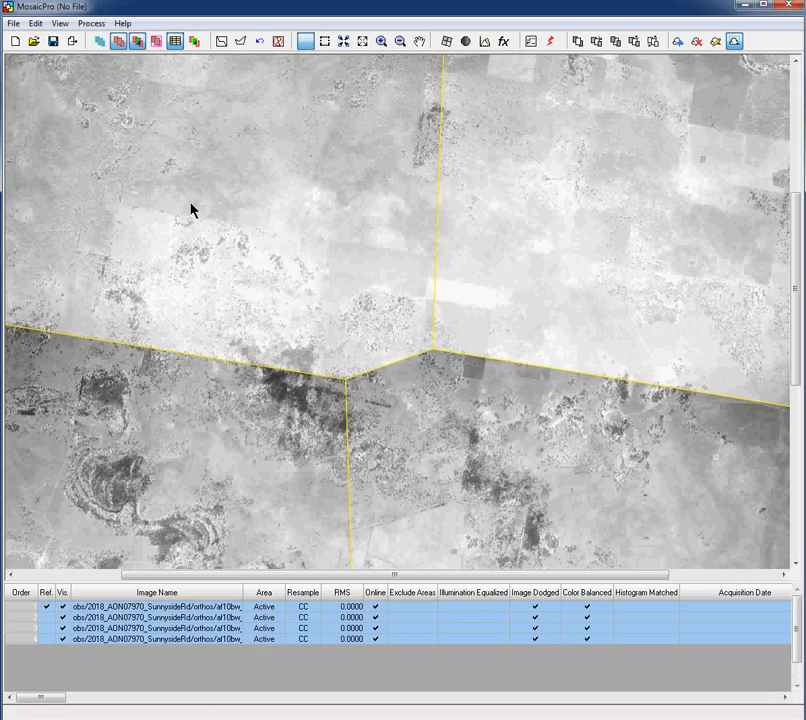
Box the seamline junction, generate and review its preview mosaic, then delete the preview
drag(190, 202, 540, 523)
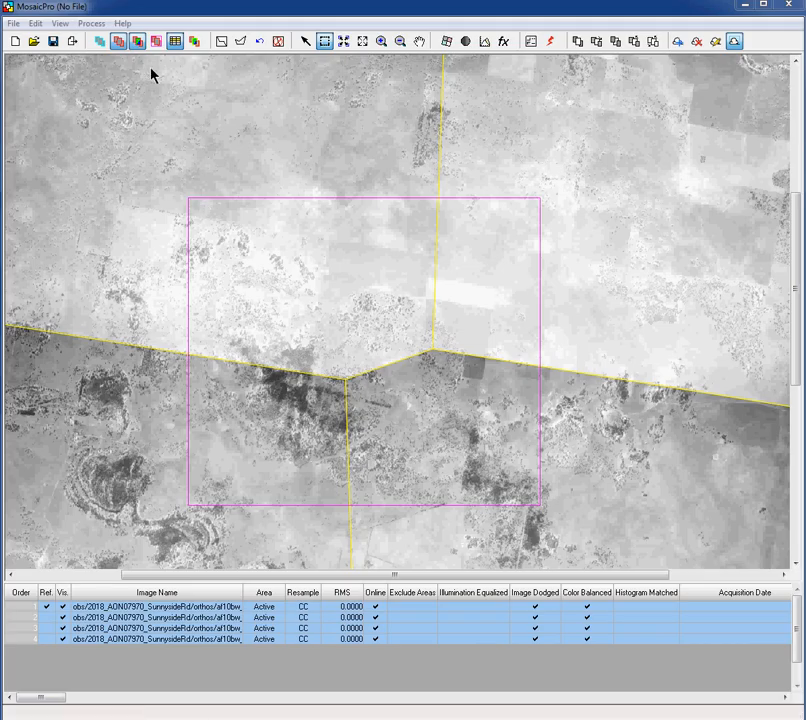
click(91, 23)
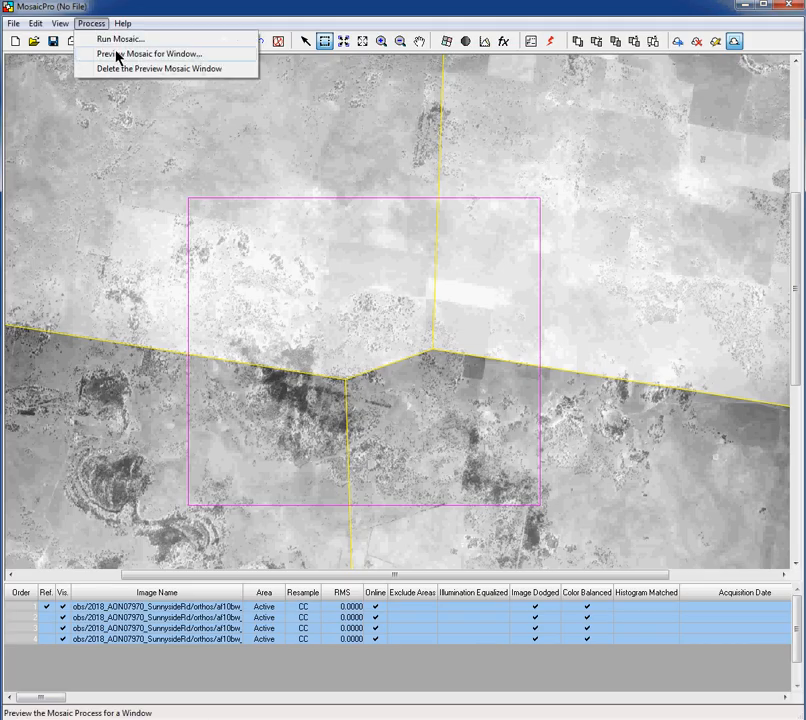
click(117, 56)
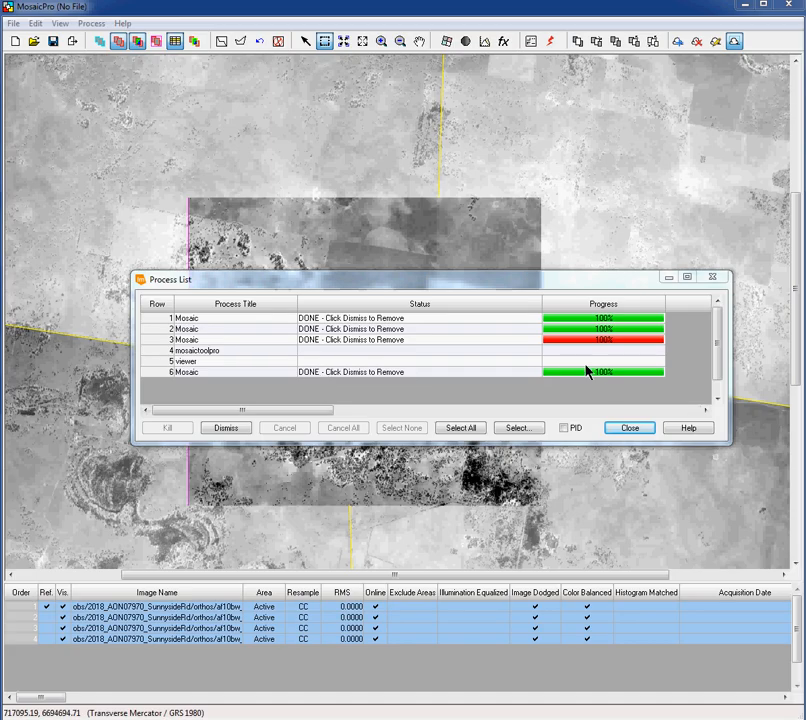
click(628, 428)
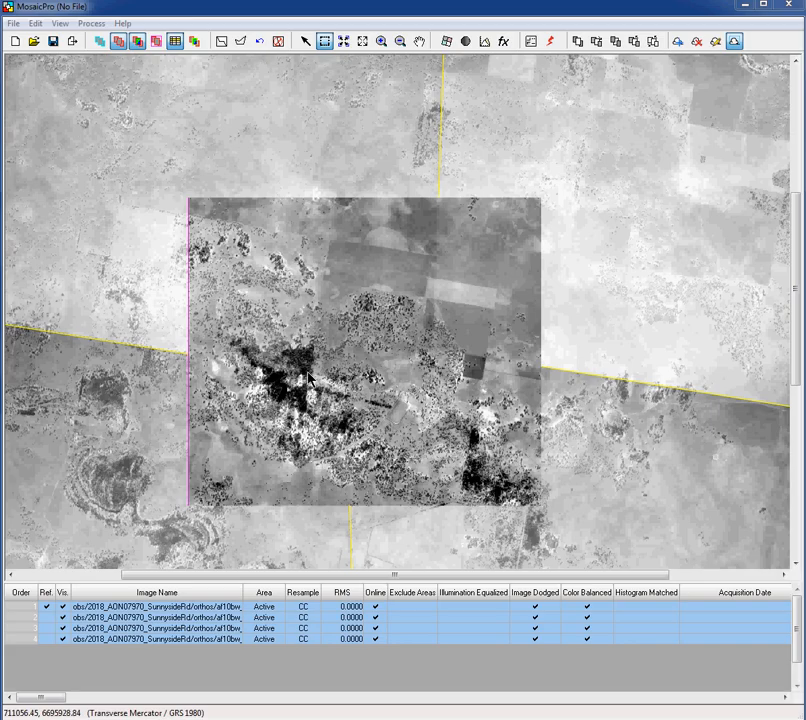
click(97, 25)
click(137, 69)
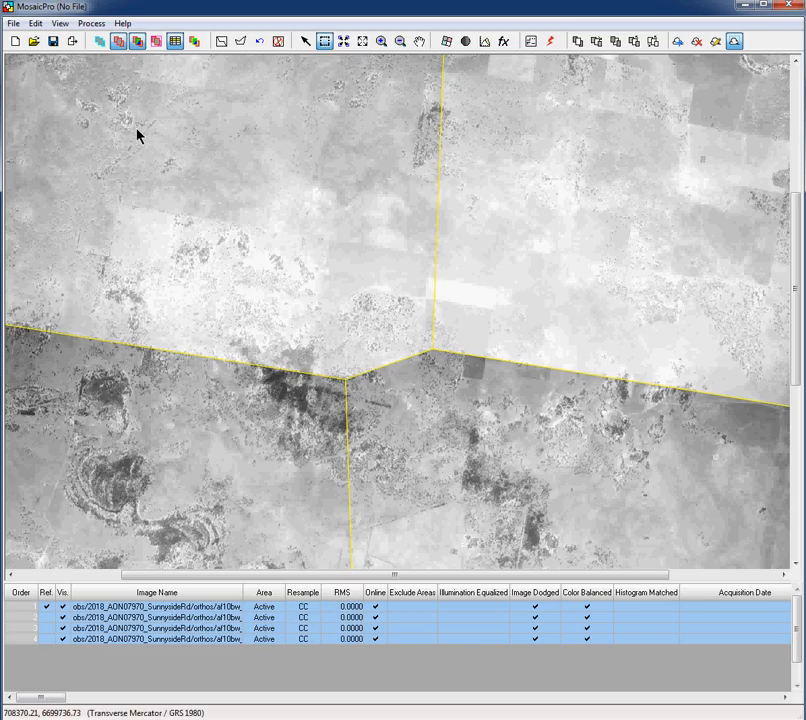
Dismiss the missing-box warning and draw a small preview box over the central seamline junction
click(91, 23)
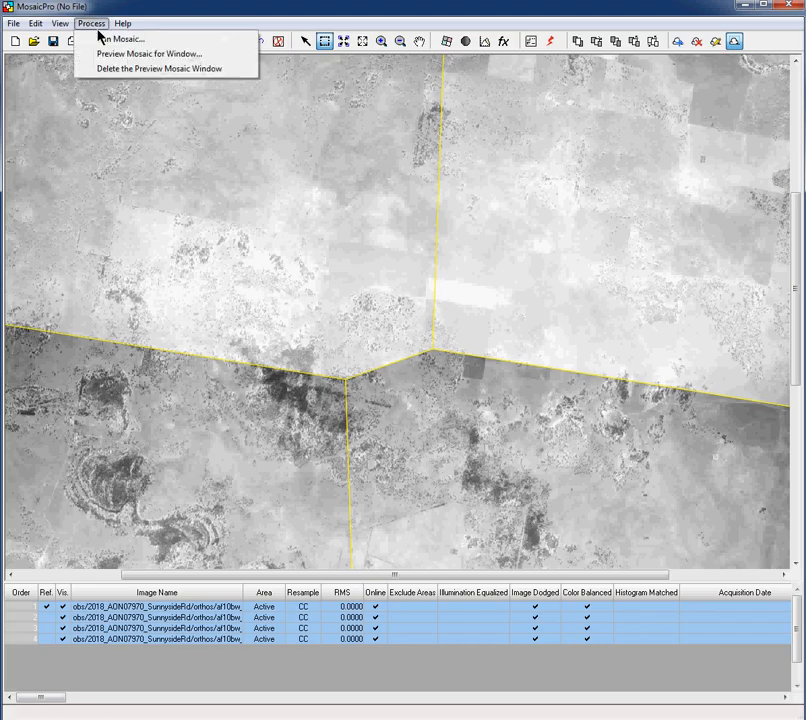
click(118, 54)
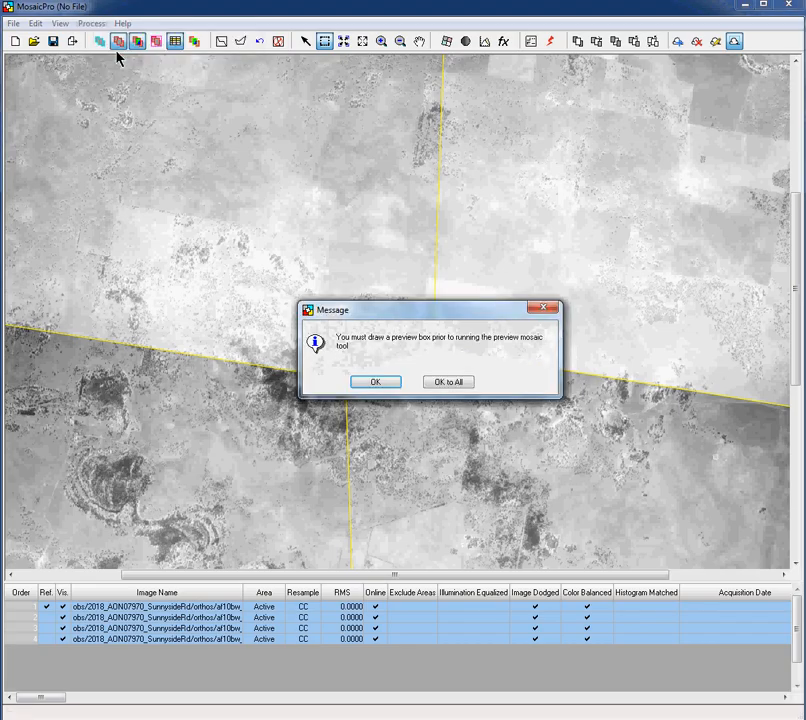
click(375, 383)
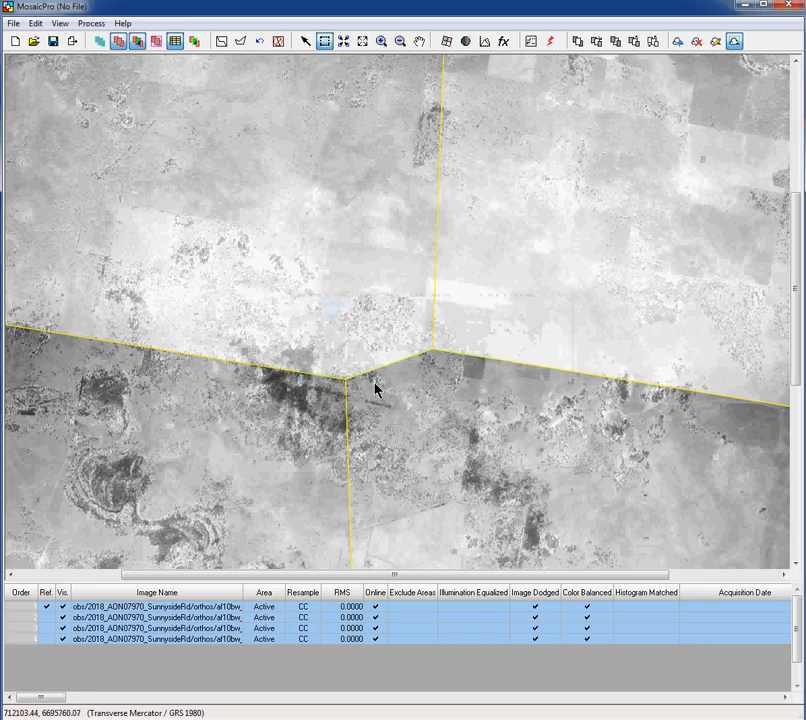
click(324, 43)
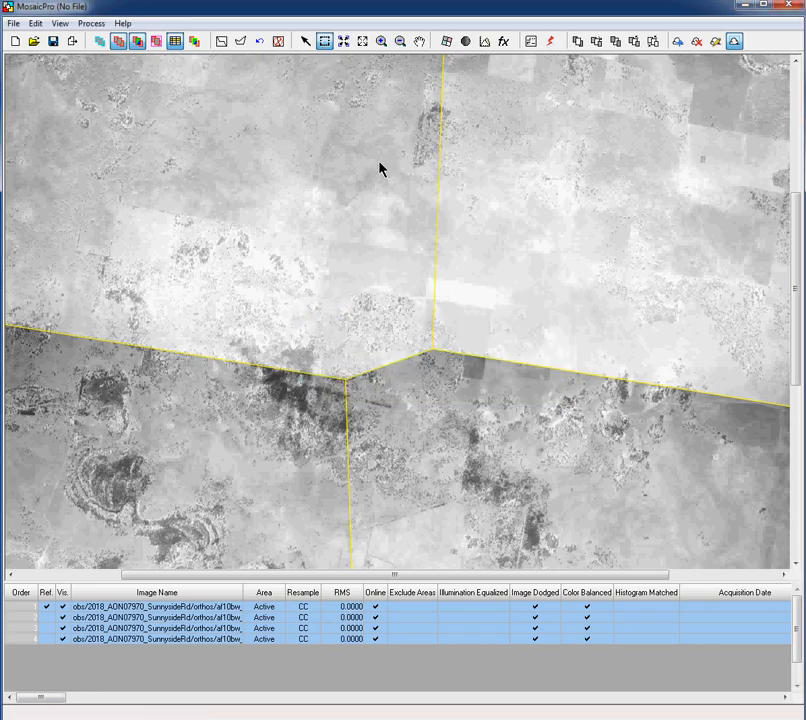
drag(482, 399, 516, 422)
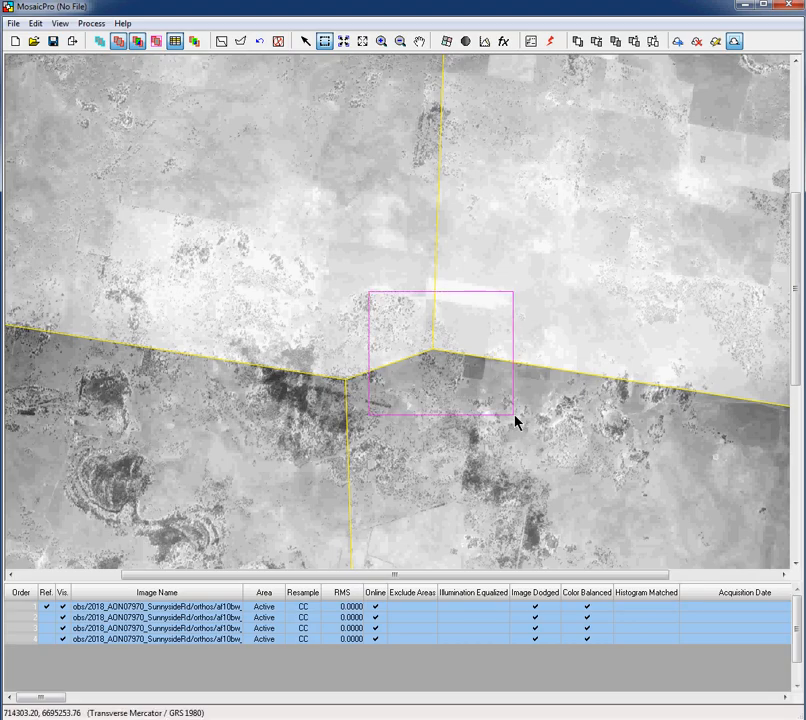
Generate the preview mosaic for the small junction box and close the finished Process List
click(99, 27)
click(117, 56)
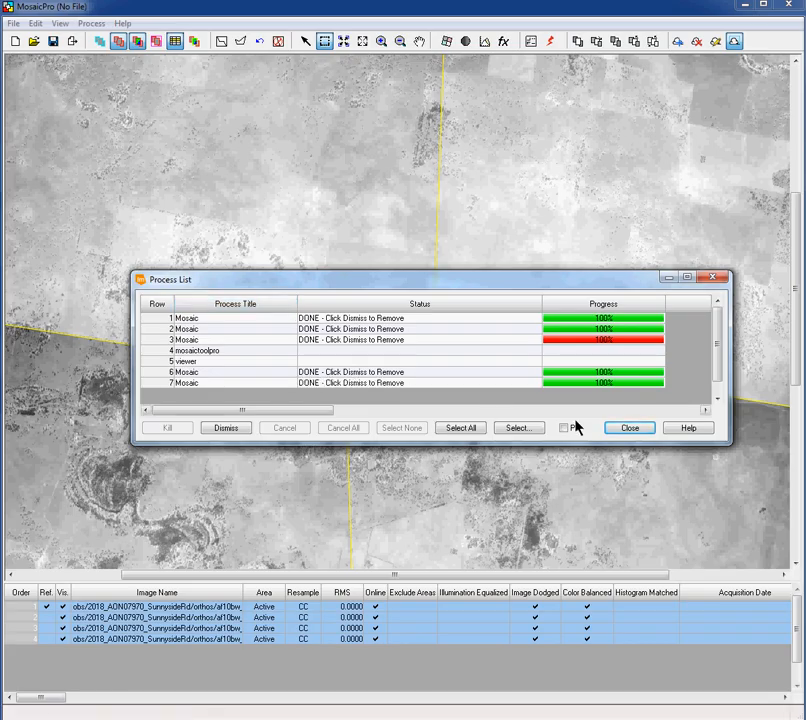
click(628, 428)
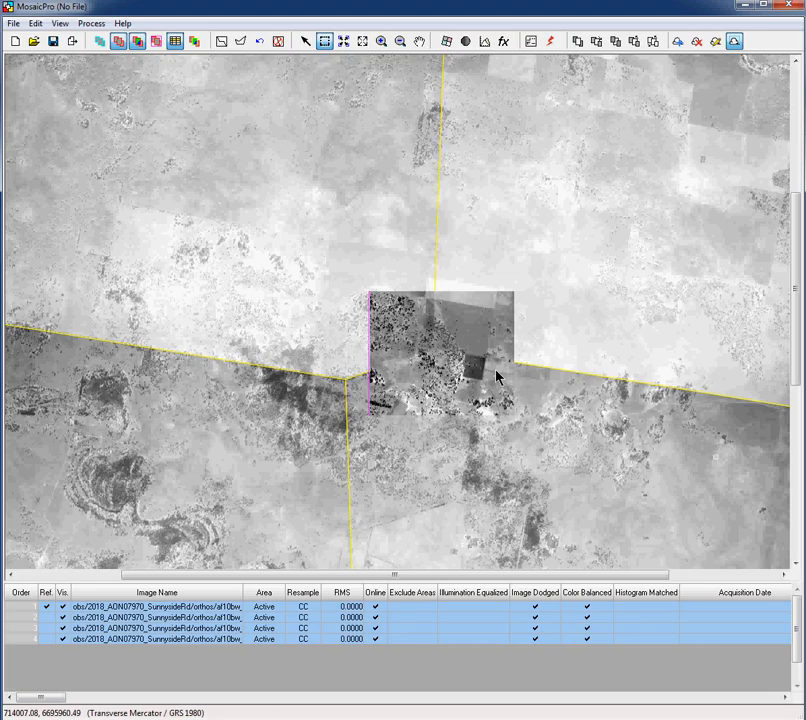
click(419, 41)
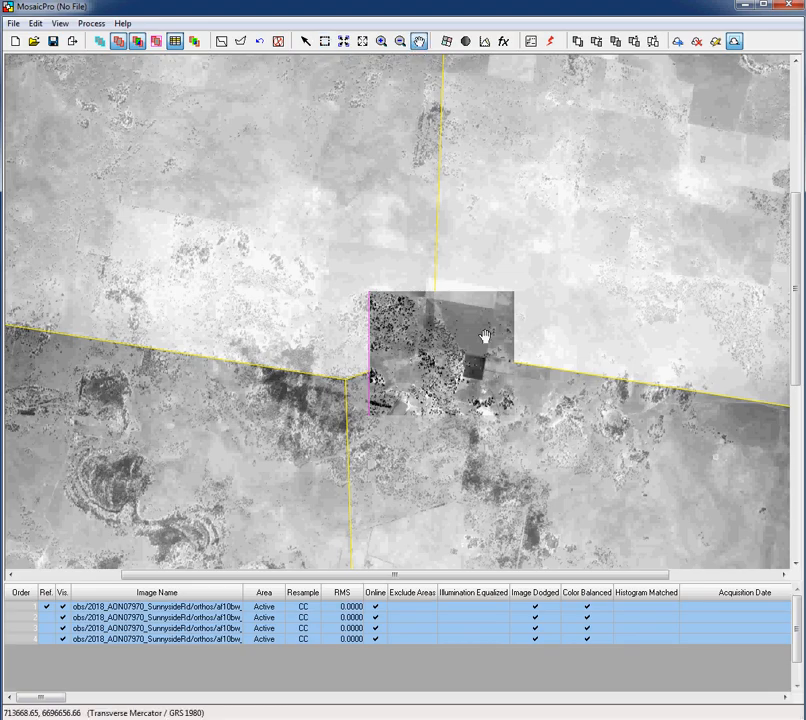
drag(484, 336, 437, 345)
scroll(441, 347, up, 3)
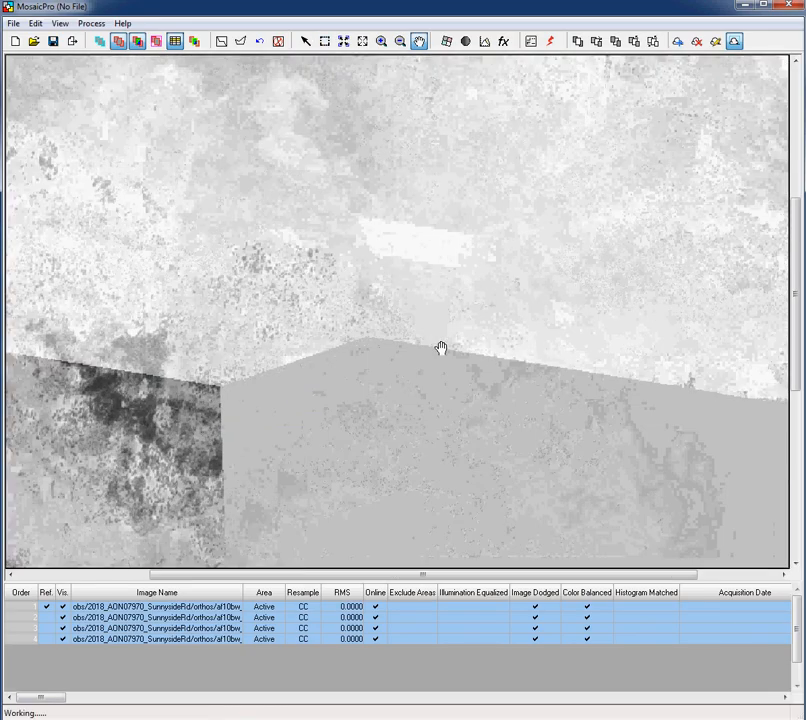
scroll(441, 348, up, 4)
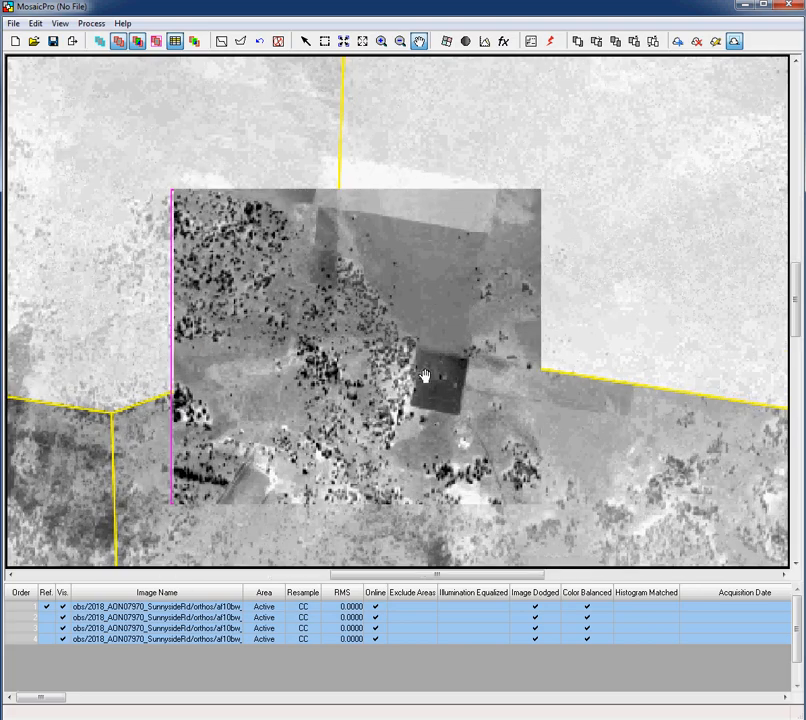
scroll(424, 375, up, 3)
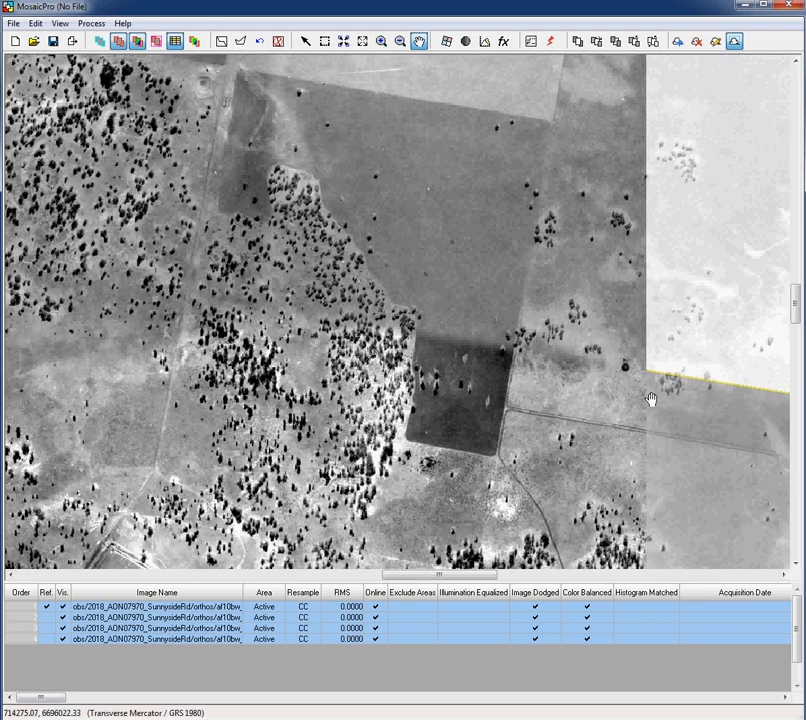
drag(652, 398, 446, 374)
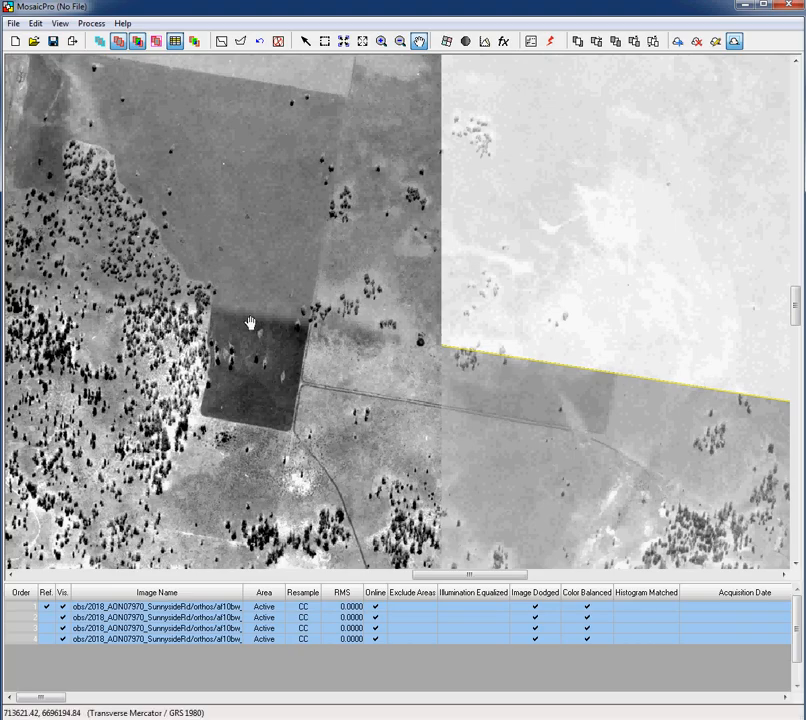
scroll(250, 323, up, 4)
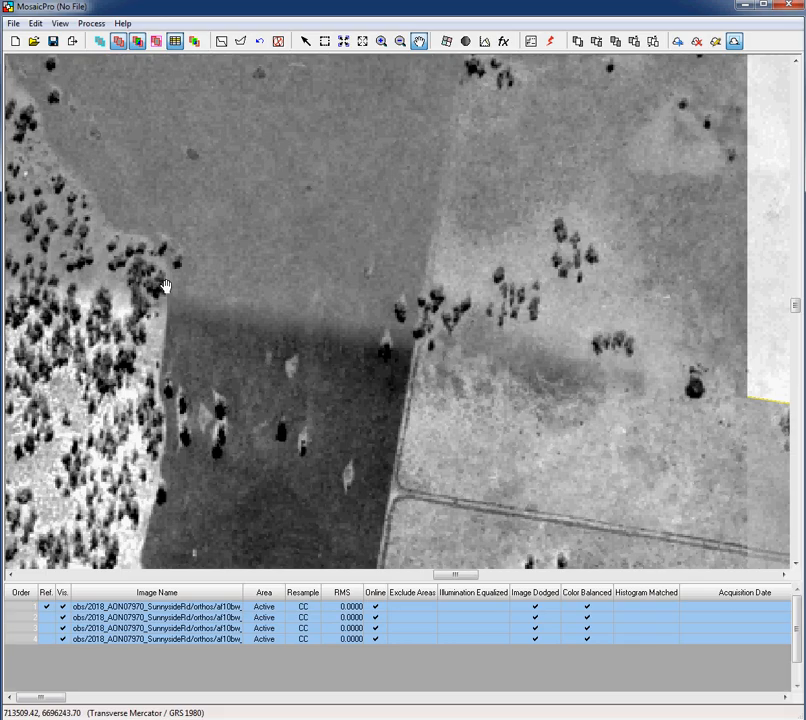
drag(165, 287, 576, 340)
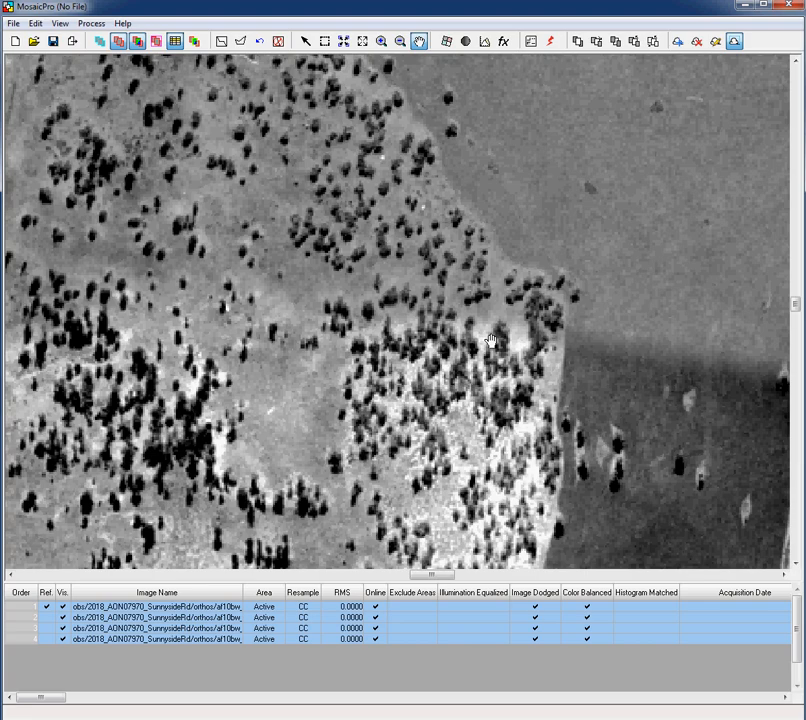
scroll(576, 340, down, 5)
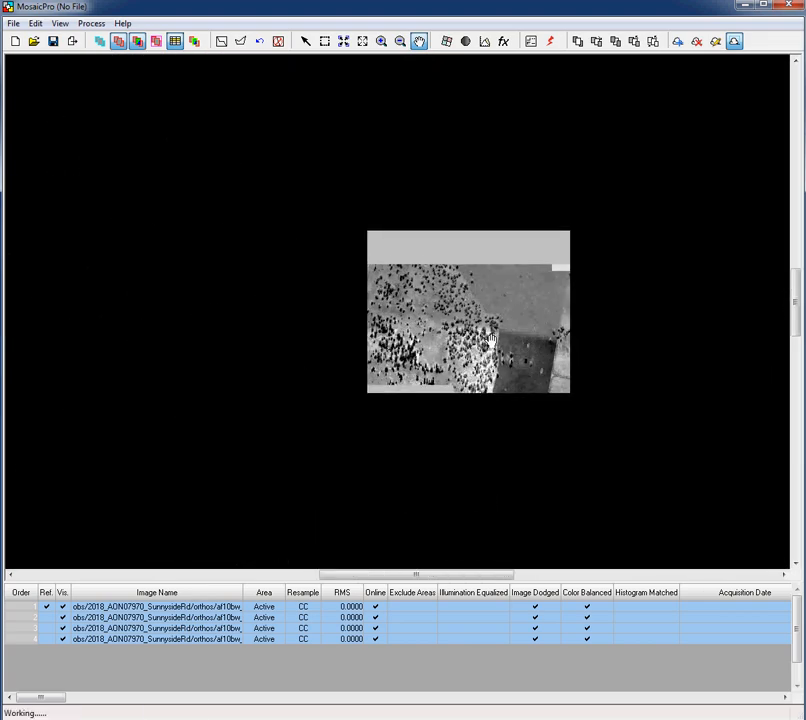
scroll(490, 340, up, 5)
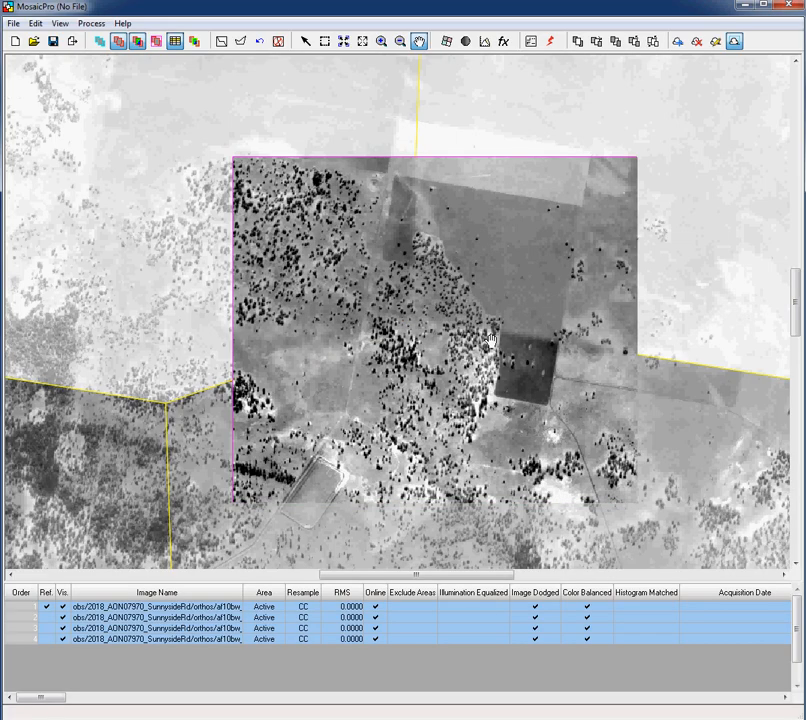
scroll(451, 378, down, 3)
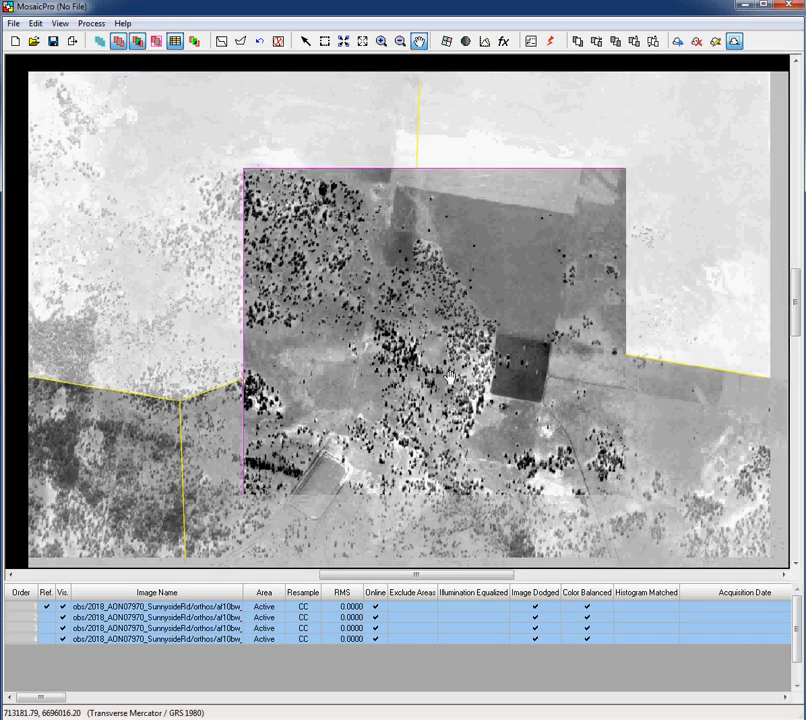
scroll(451, 378, down, 1)
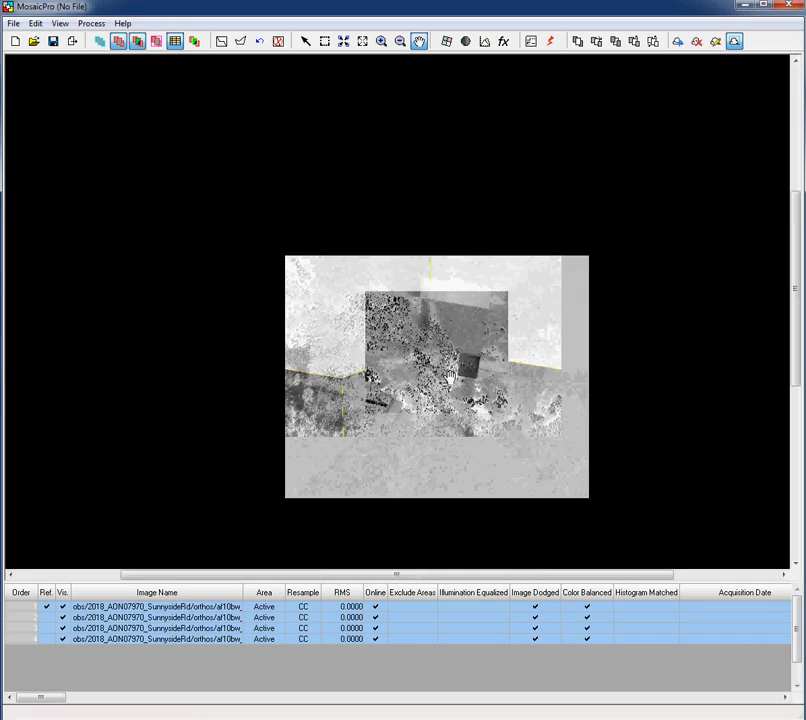
scroll(451, 378, up, 4)
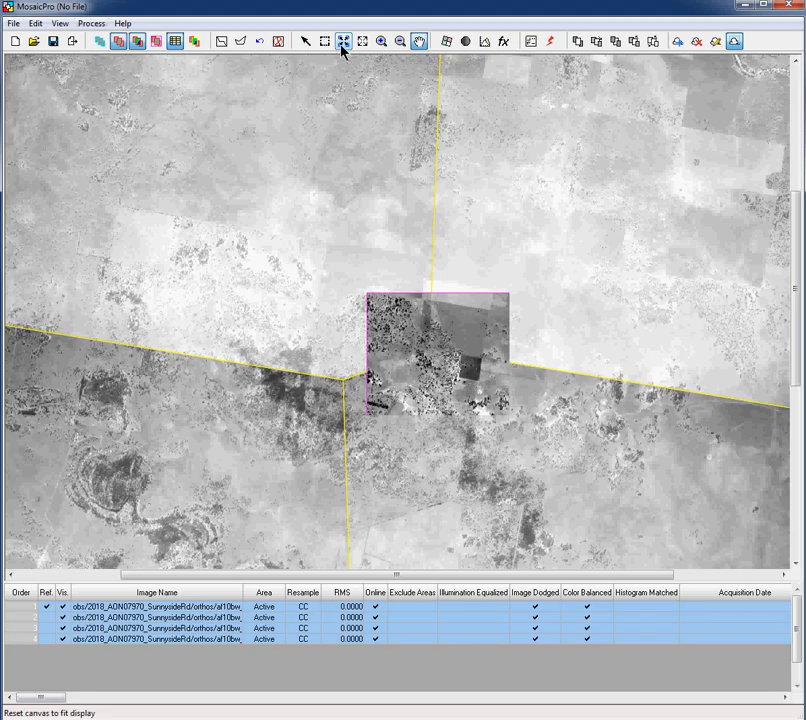
Delete the preview mosaic window and zoom out to show the full four-image mosaic
click(93, 23)
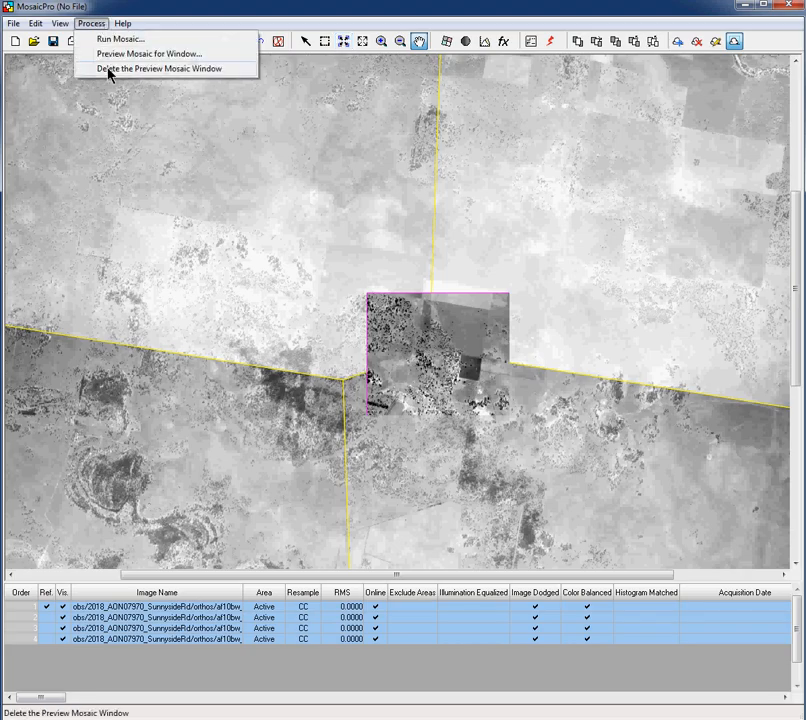
click(109, 69)
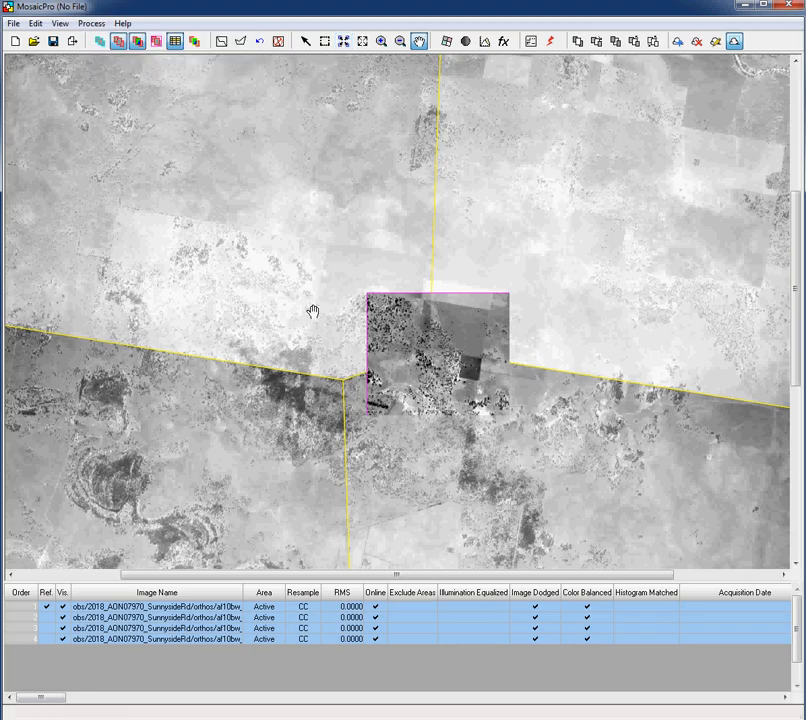
drag(341, 355, 428, 309)
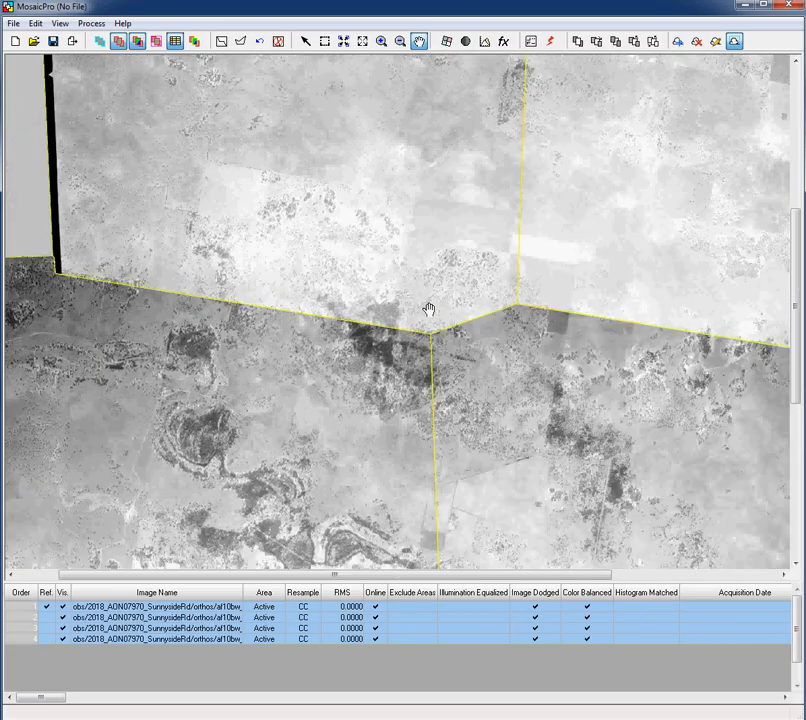
scroll(428, 309, down, 3)
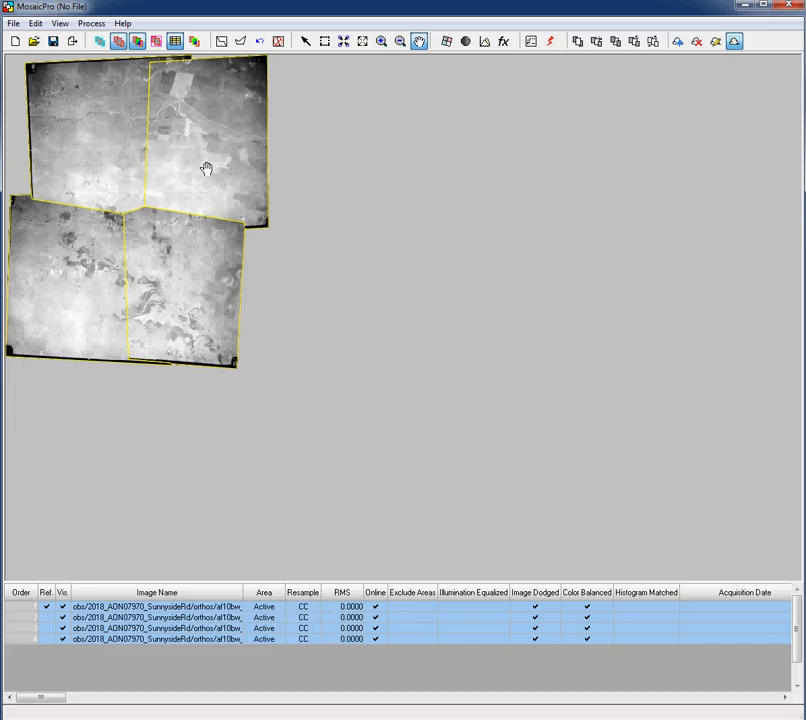
Move the Ref. column checkmark from image 1 to image 3 in the image table
click(46, 606)
click(46, 606)
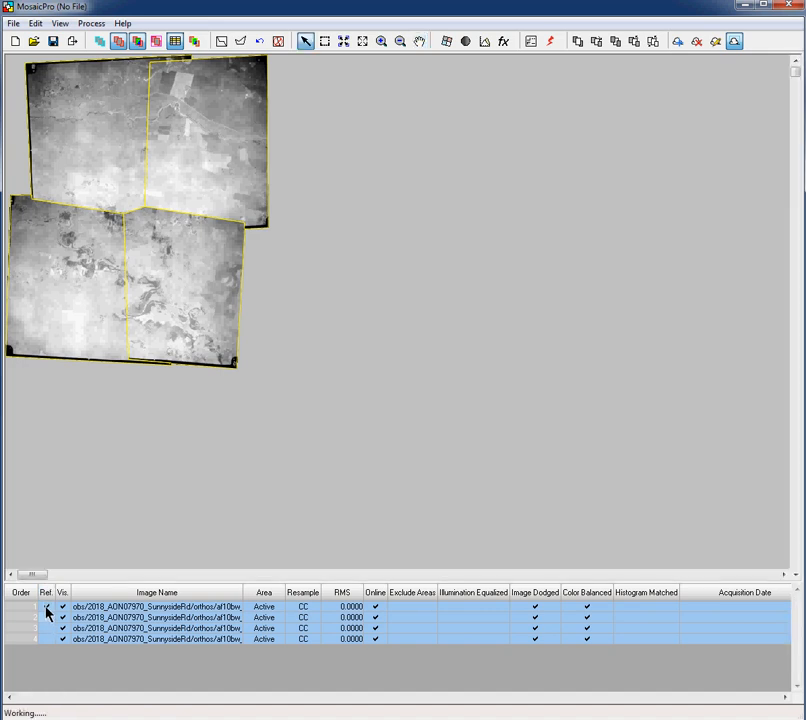
click(46, 608)
click(46, 618)
click(47, 628)
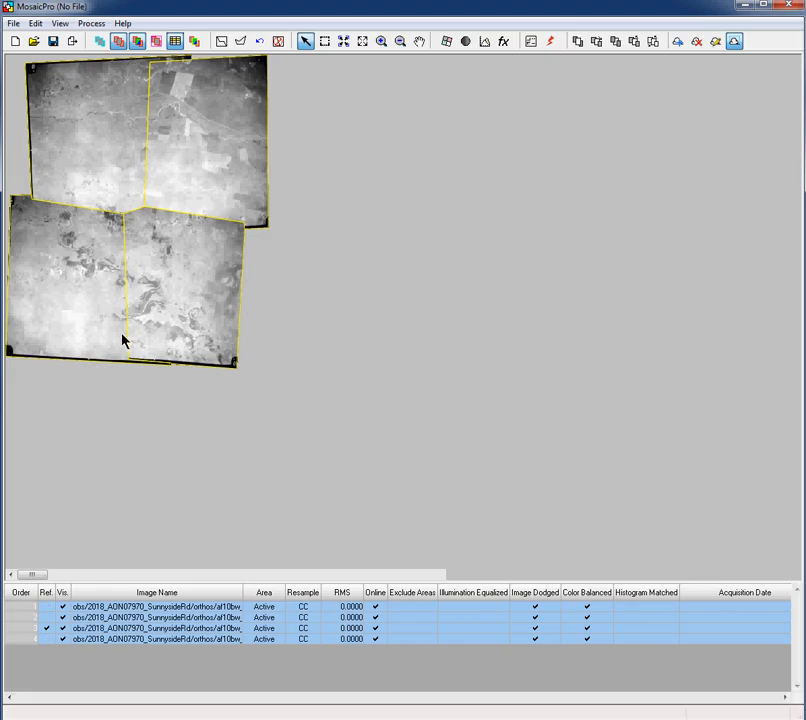